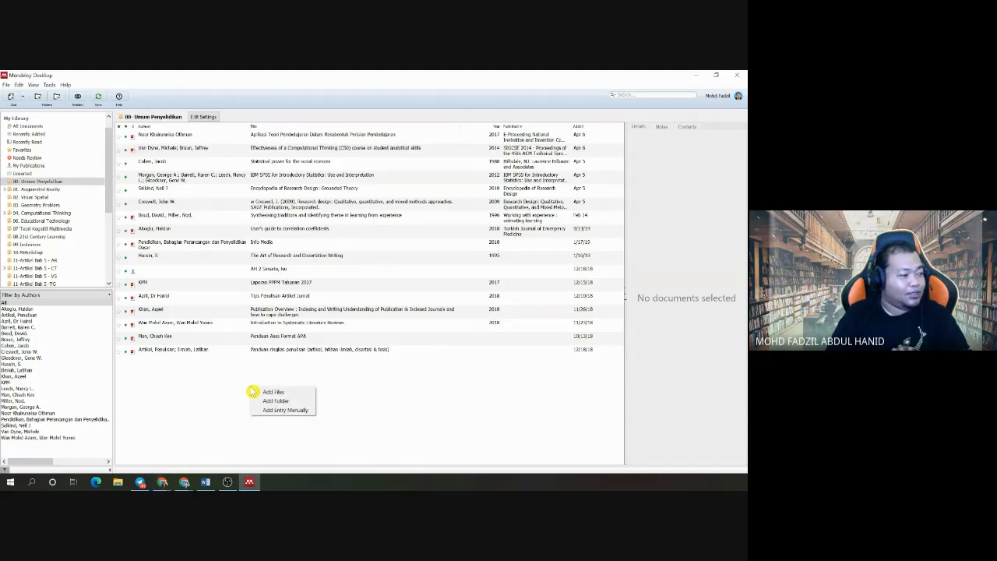
Step: Switch to the blank Word document in a maximised window, centre its paragraph and set the font size to 18
{"action": "left_click", "coordinate": [234, 386]}
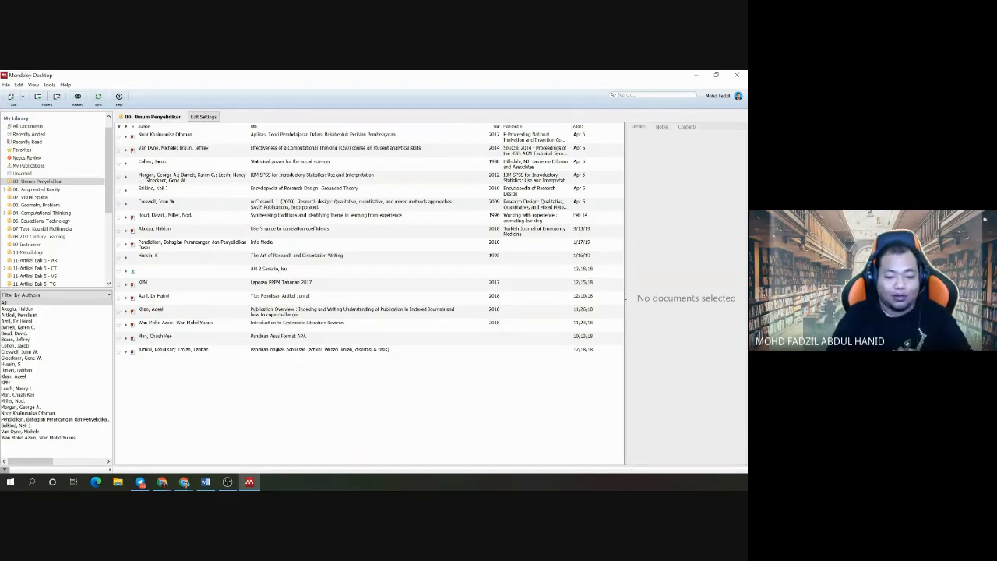
{"action": "left_click", "coordinate": [205, 481]}
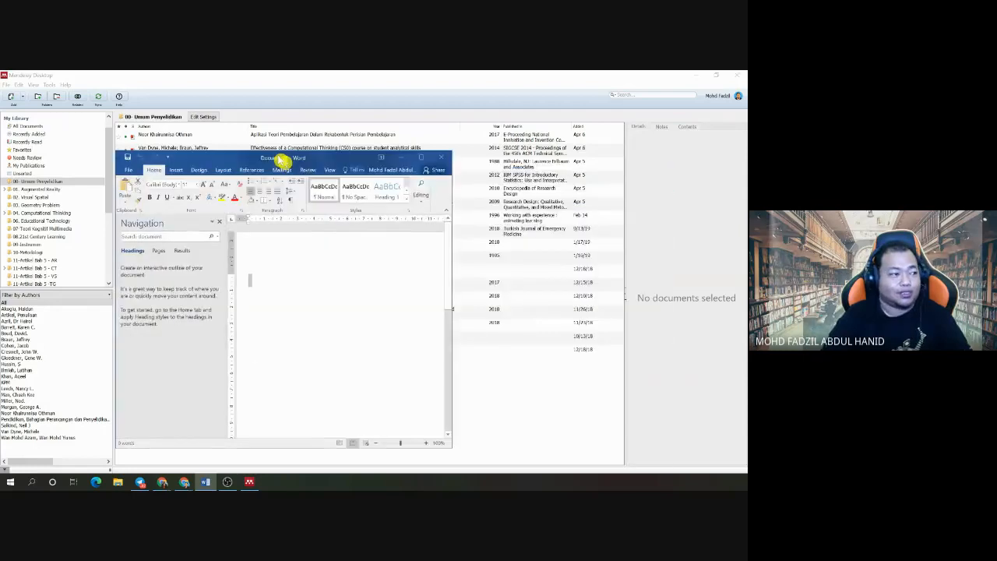
{"action": "left_click", "coordinate": [461, 102]}
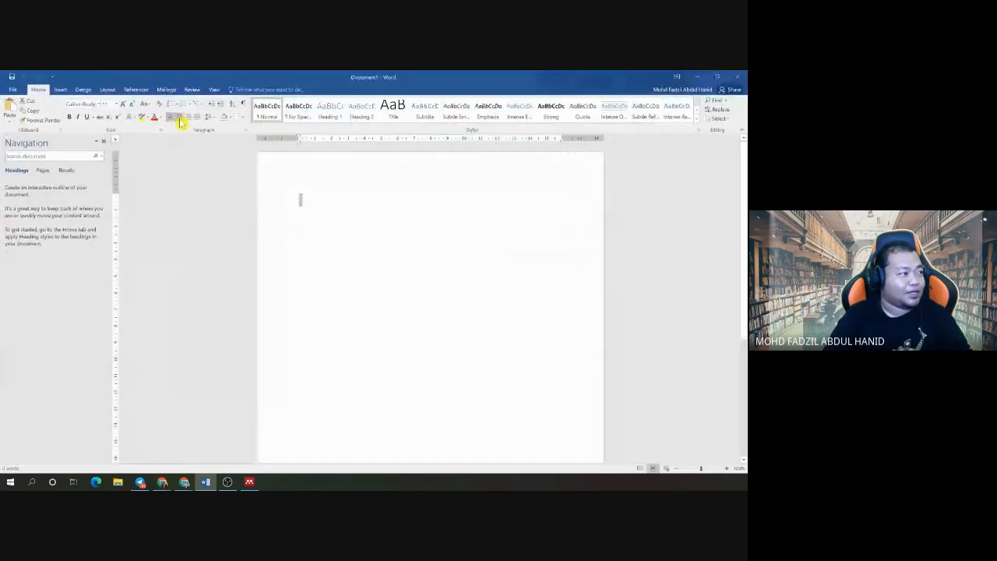
{"action": "left_click", "coordinate": [178, 116]}
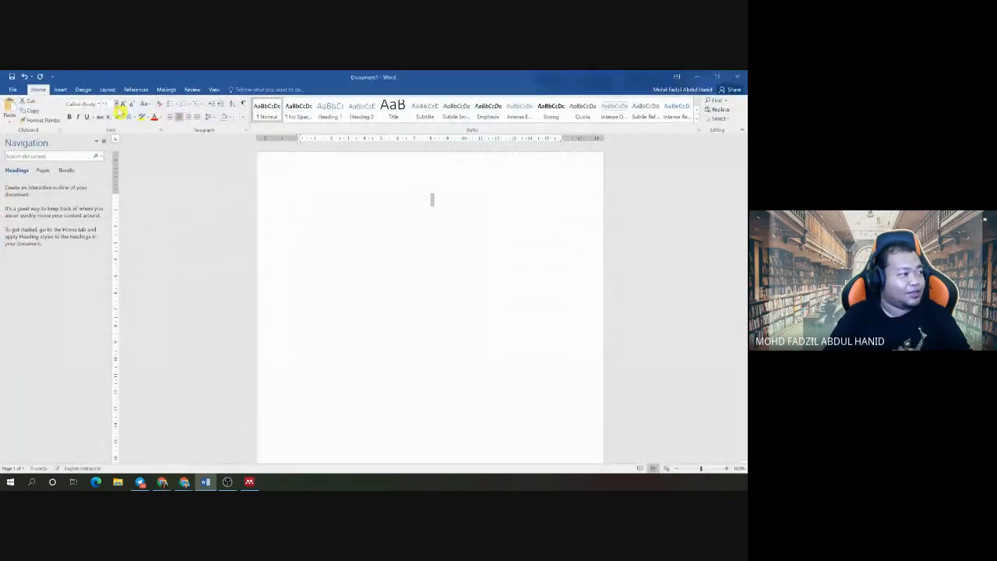
{"action": "left_click", "coordinate": [116, 104]}
{"action": "left_click", "coordinate": [109, 175]}
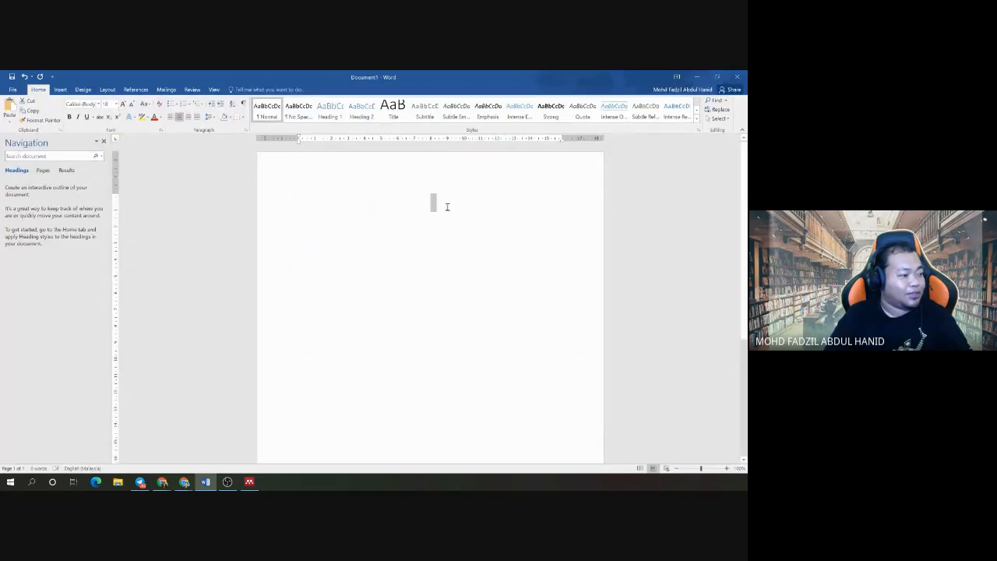
{"action": "type", "text": "pendekata"}
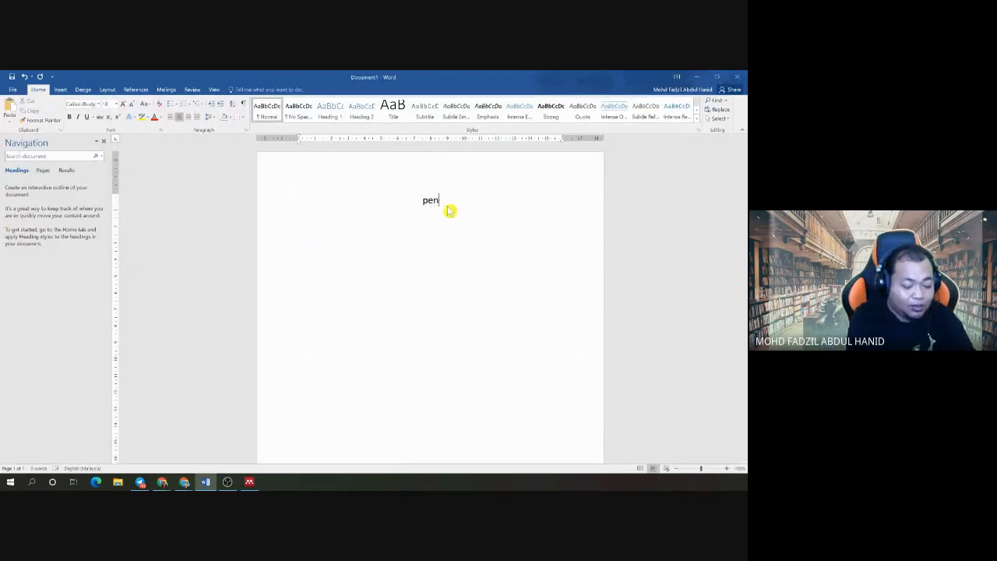
{"action": "key", "text": "BackSpace"}
{"action": "key", "text": "BackSpace"}
{"action": "key", "text": "BackSpace"}
{"action": "key", "text": "BackSpace"}
{"action": "key", "text": "BackSpace"}
{"action": "key", "text": "BackSpace"}
{"action": "key", "text": "BackSpace"}
{"action": "key", "text": "BackSpace"}
{"action": "key", "text": "BackSpace"}
{"action": "key", "text": "BackSpace"}
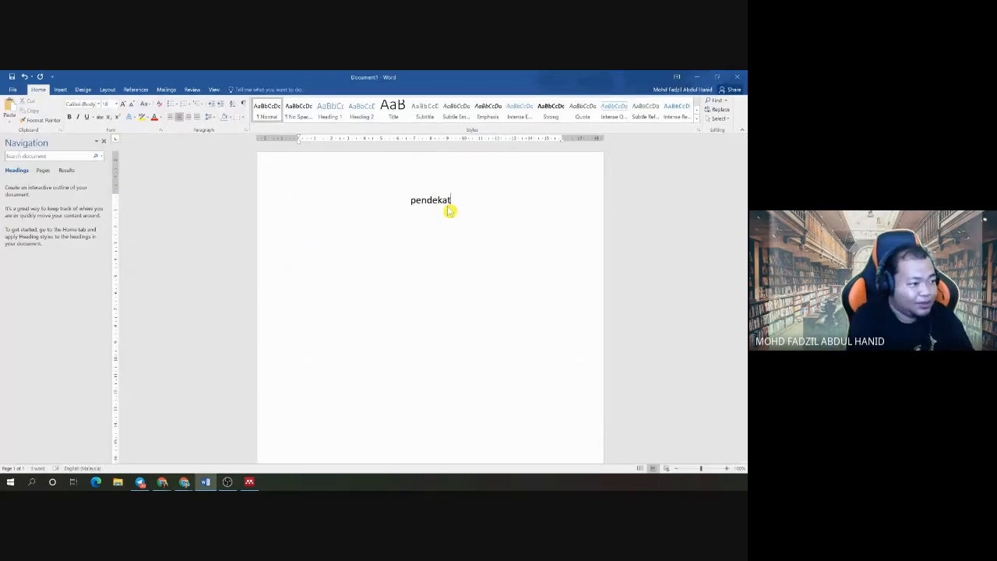
Step: Enter the title "PENDEKATAN MUDAH SEM" on the blank page and centre it
{"action": "type", "text": "PENDEKATAN MUDAH SEM"}
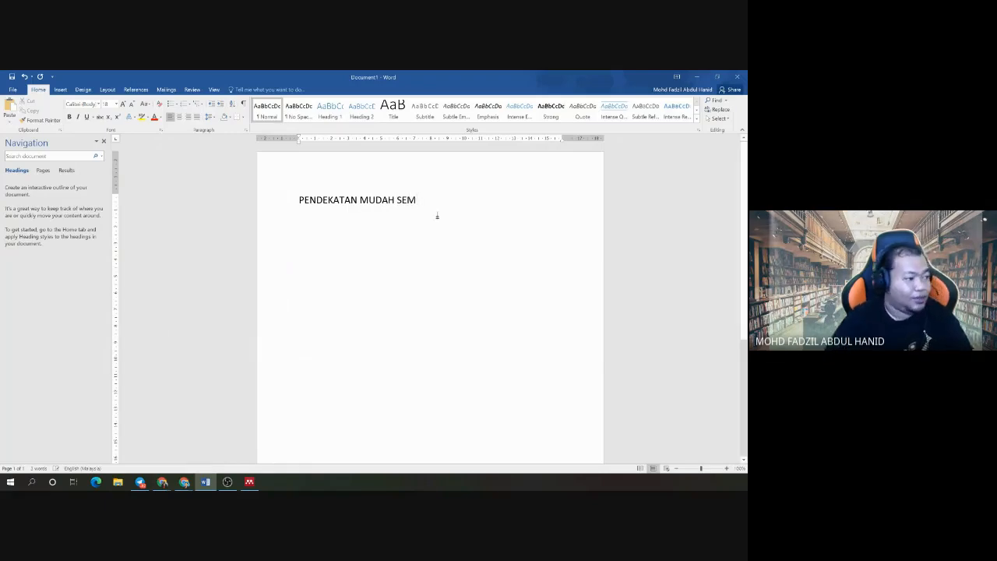
{"action": "triple_click", "coordinate": [380, 204]}
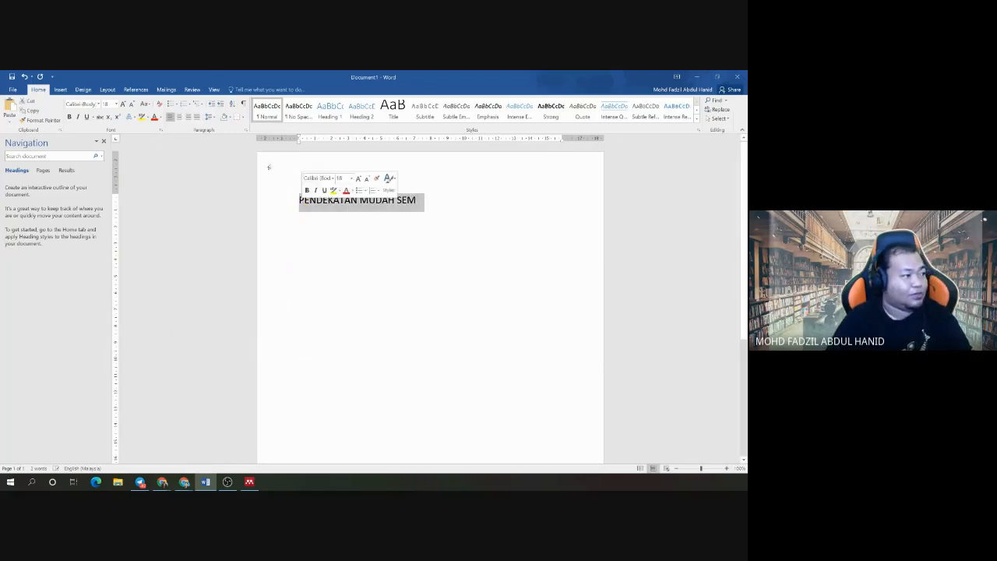
{"action": "left_click", "coordinate": [180, 117]}
{"action": "left_click", "coordinate": [470, 228]}
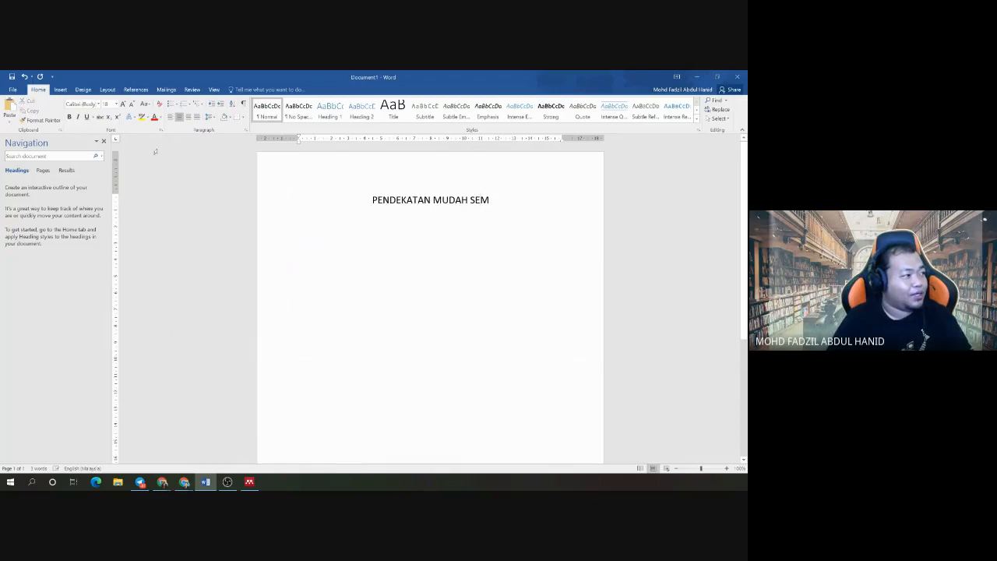
Step: Export the document to the Desktop as the PDF file PENDEKATAN MUDAH SEM.pdf
{"action": "left_click", "coordinate": [13, 90]}
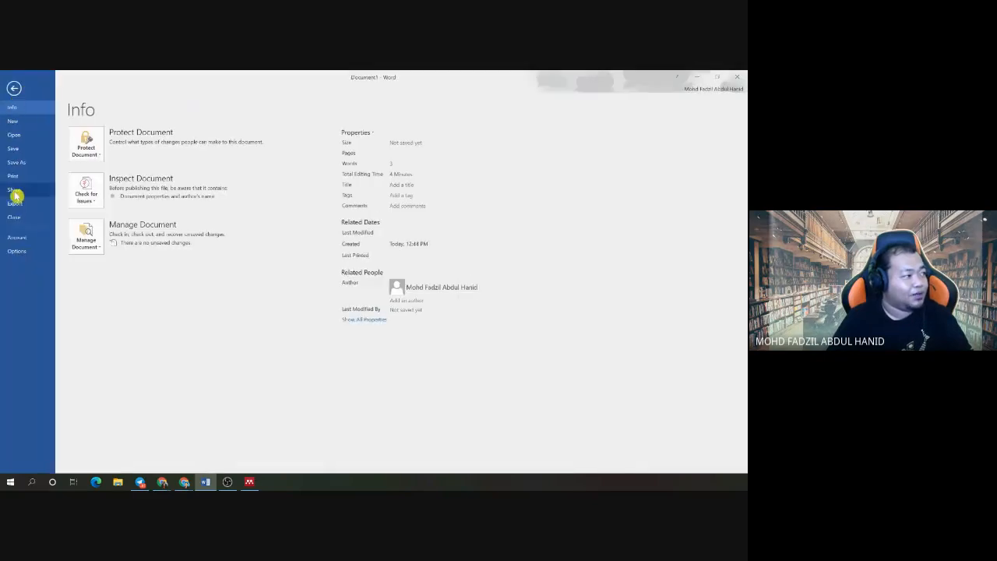
{"action": "left_click", "coordinate": [17, 205]}
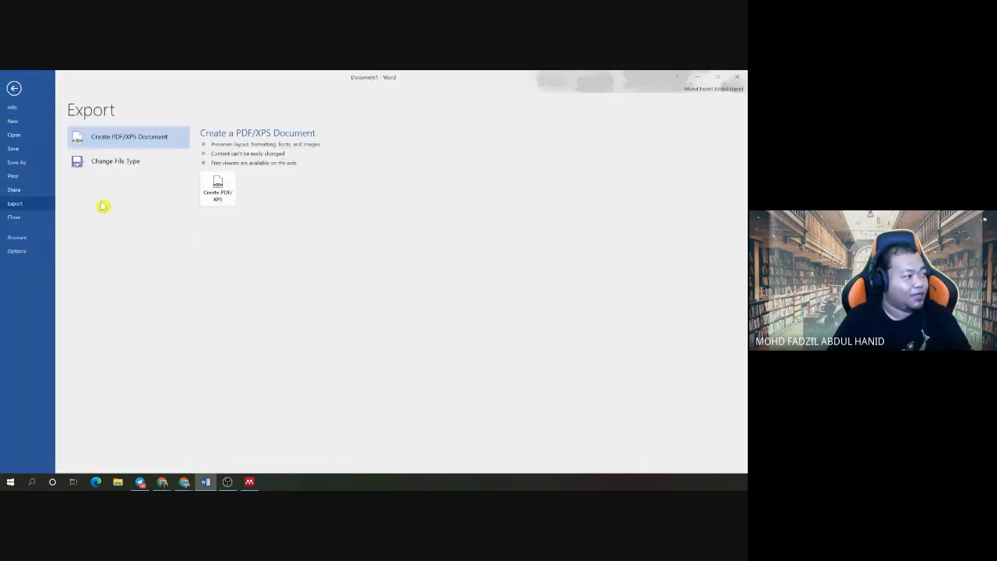
{"action": "left_click", "coordinate": [225, 189]}
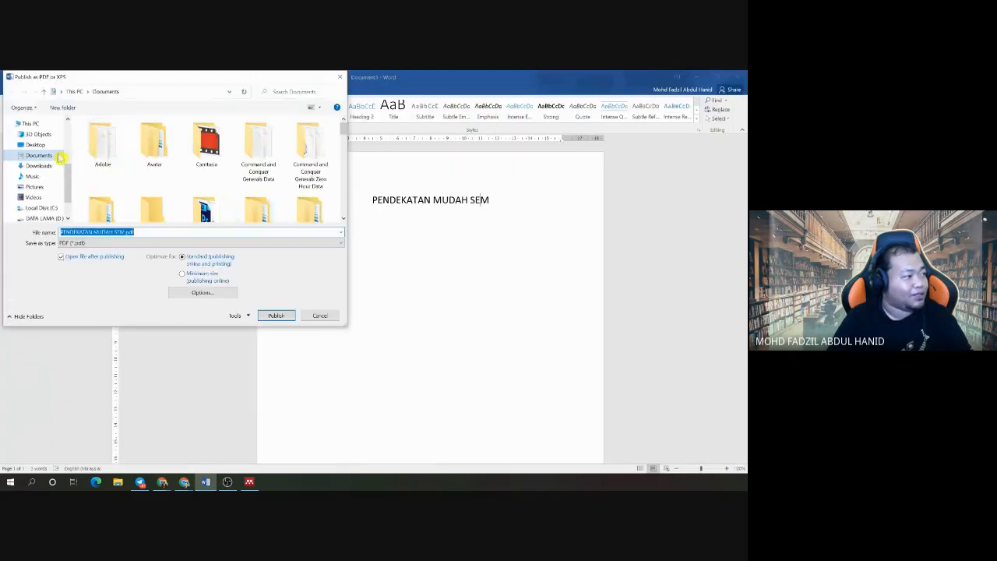
{"action": "left_click", "coordinate": [39, 147]}
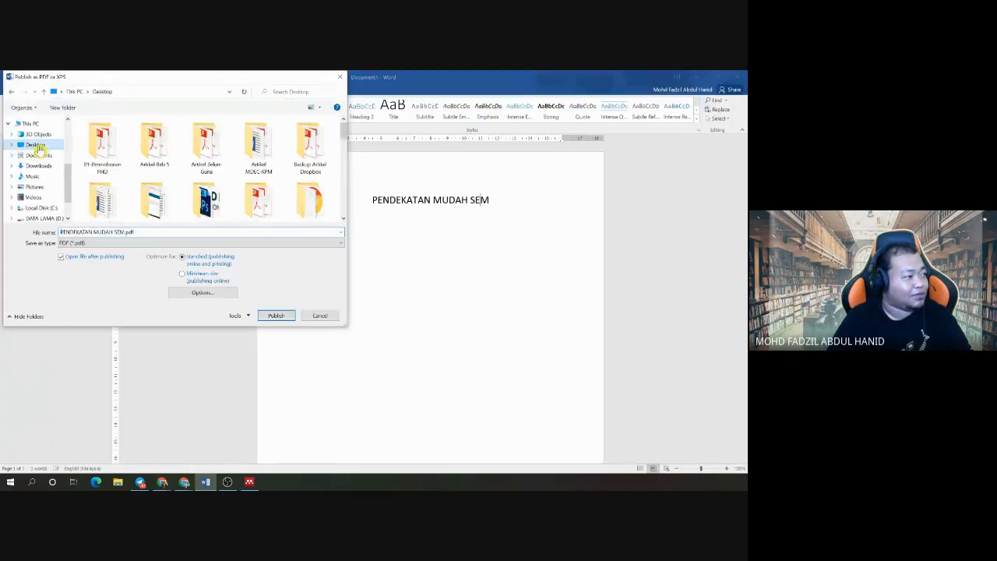
{"action": "left_click", "coordinate": [274, 315]}
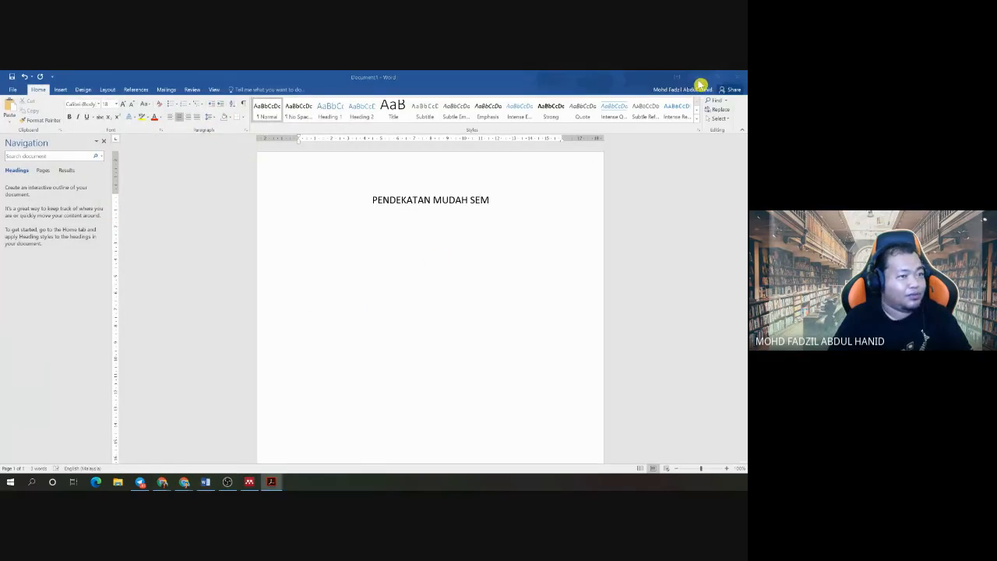
Step: Minimise Word, view the exported PDF in a maximised Acrobat window and close it
{"action": "left_click", "coordinate": [698, 79]}
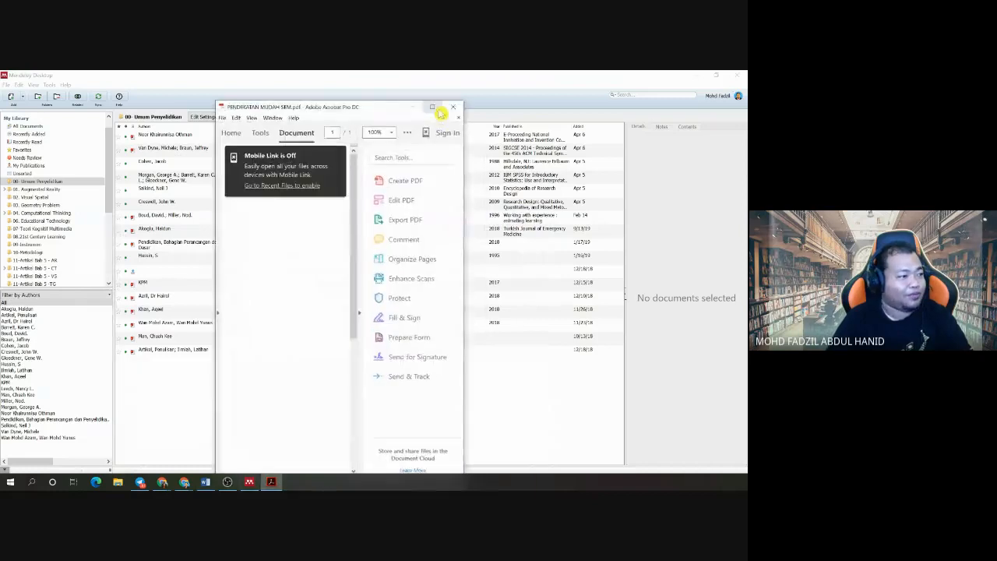
{"action": "left_click", "coordinate": [437, 109]}
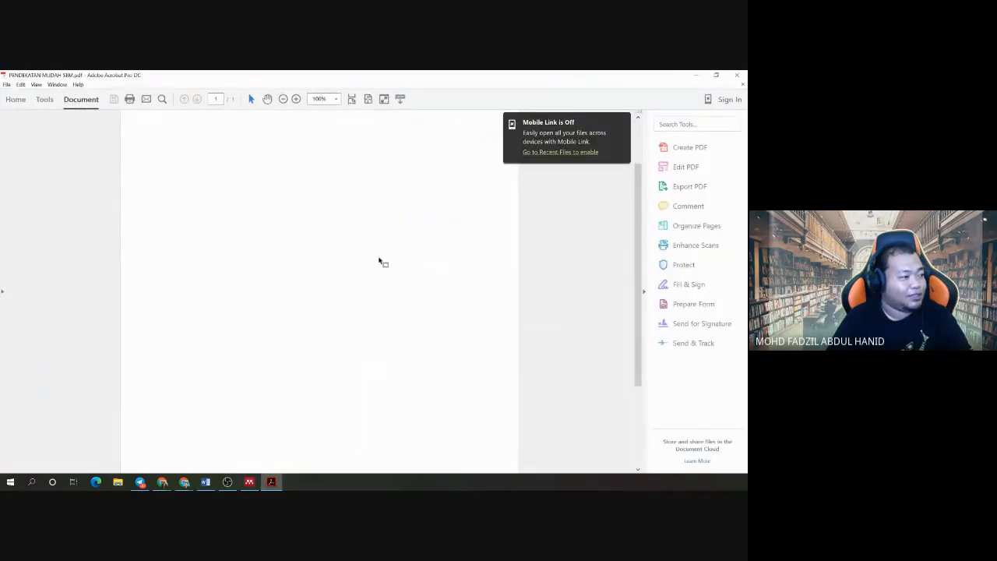
{"action": "left_click", "coordinate": [736, 75]}
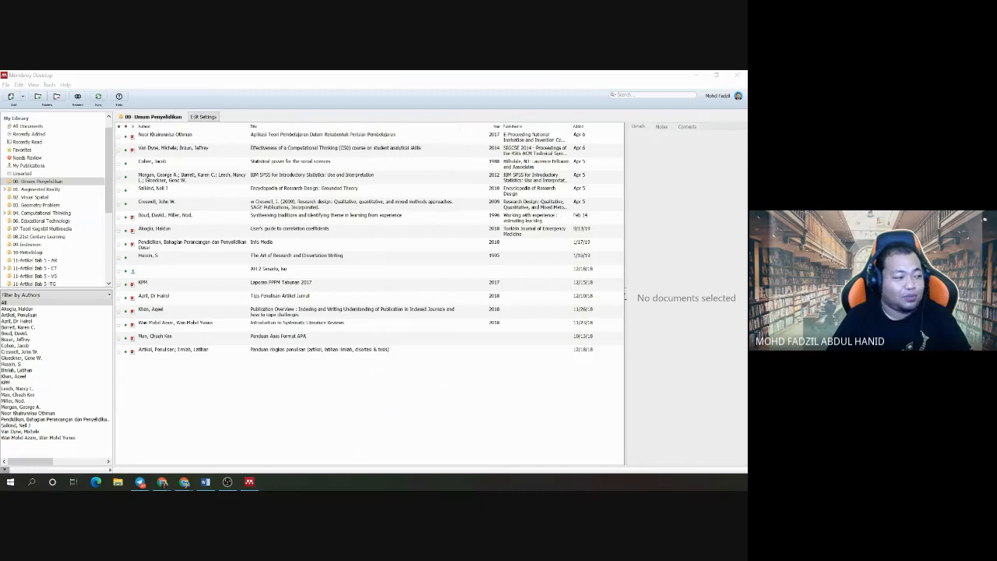
Step: Import PENDEKATAN MUDAH SEM.pdf into the Umum Penyelidikan folder in Mendeley and set its document type to Book
{"action": "left_click_drag", "start_coordinate": [421, 400], "coordinate": [195, 409]}
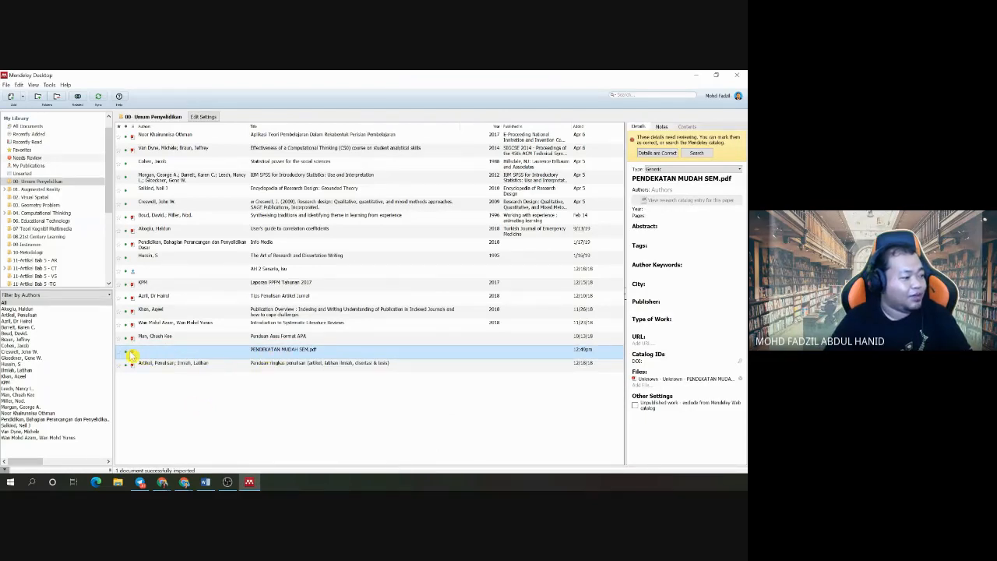
{"action": "left_click", "coordinate": [653, 170]}
{"action": "left_click", "coordinate": [660, 182]}
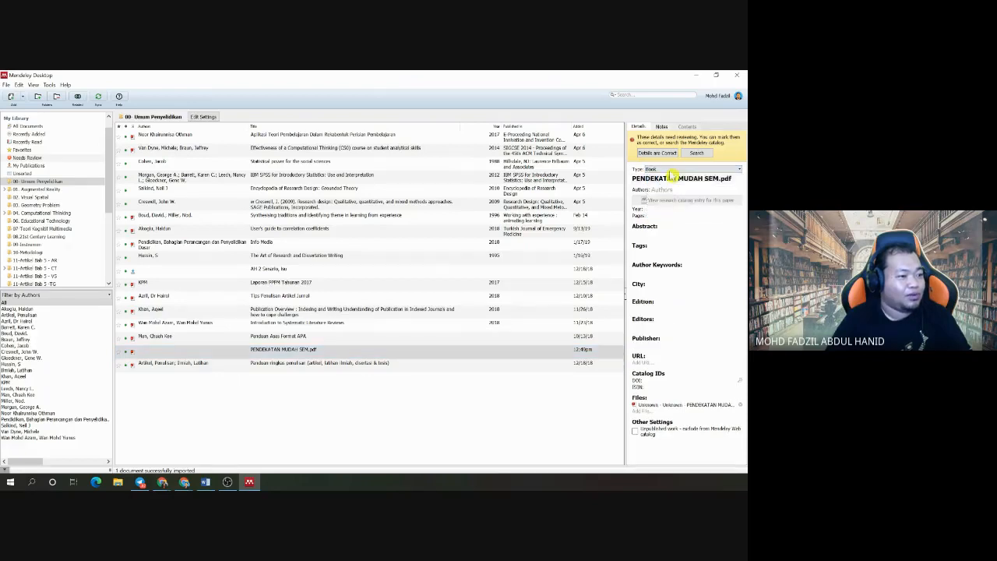
{"action": "left_click", "coordinate": [667, 170]}
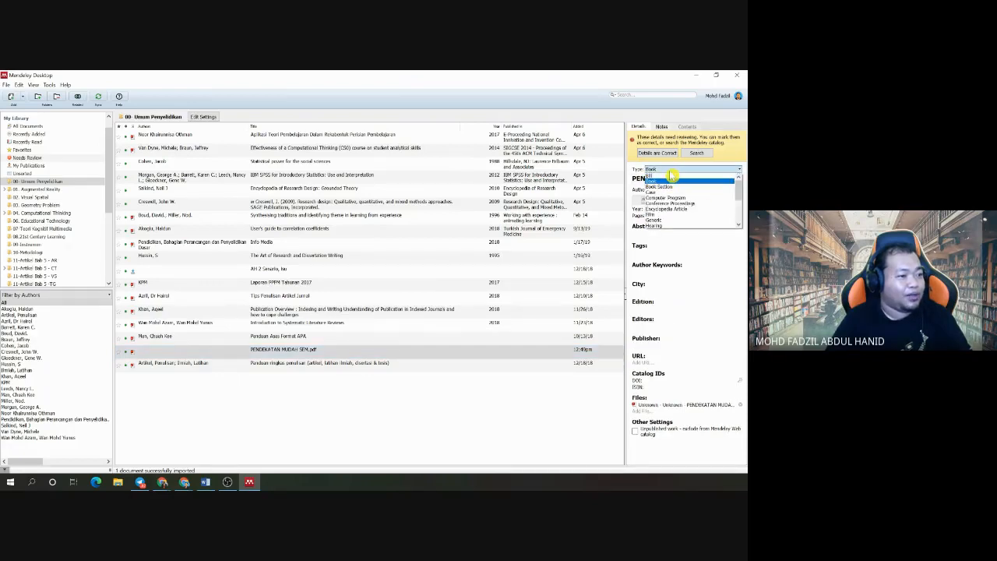
{"action": "left_click_drag", "start_coordinate": [738, 183], "coordinate": [739, 209]}
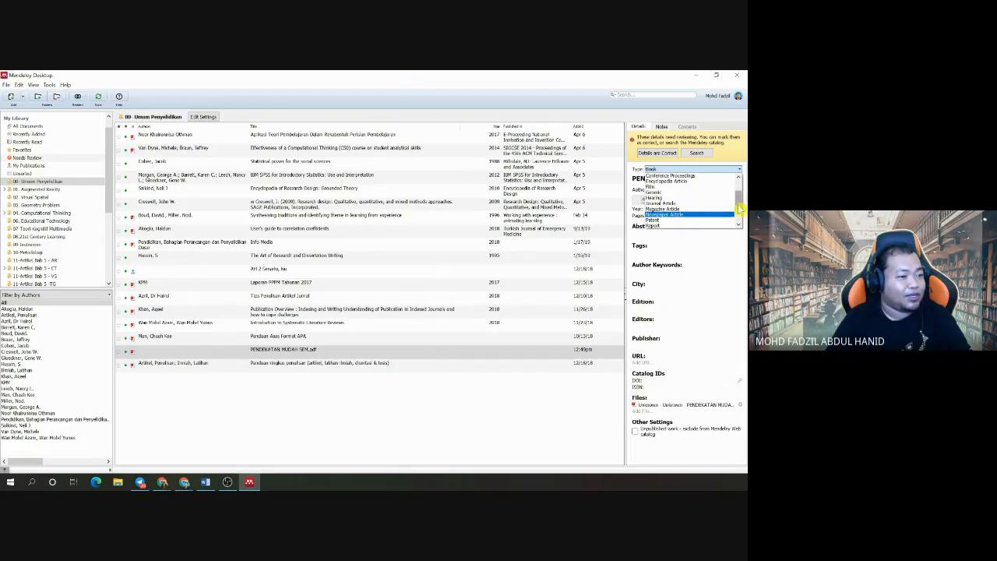
{"action": "scroll", "coordinate": [739, 204], "scroll_direction": "up", "scroll_amount": 2}
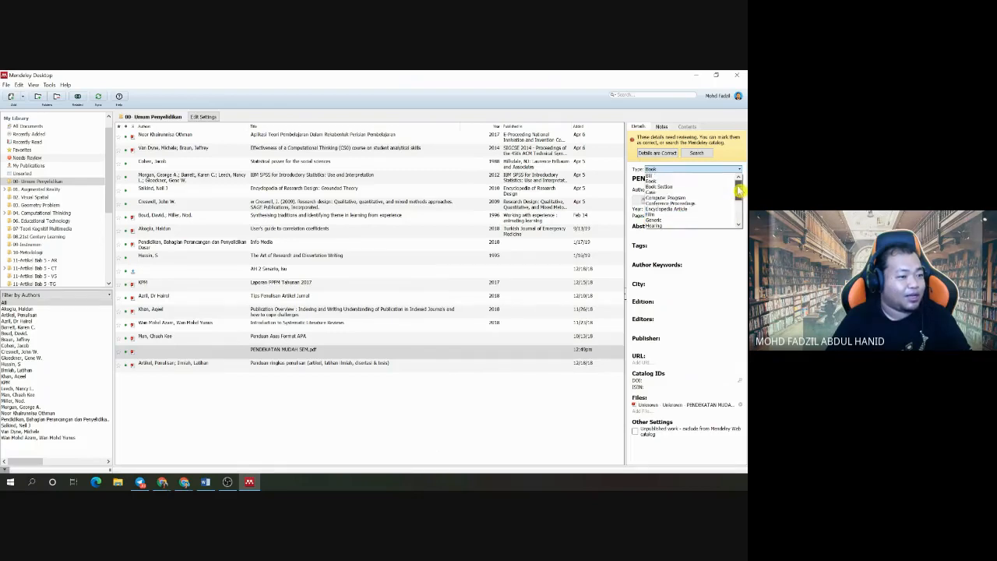
{"action": "left_click", "coordinate": [658, 181]}
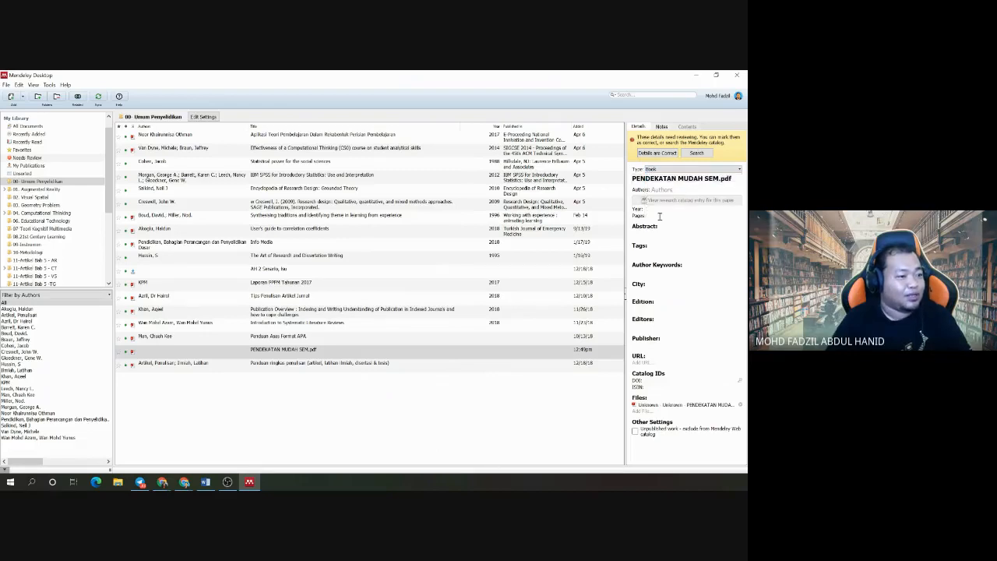
Step: Fill in the author's full name for the PENDEKATAN MUDAH SEM.pdf entry in last name, first name order
{"action": "left_click", "coordinate": [656, 190]}
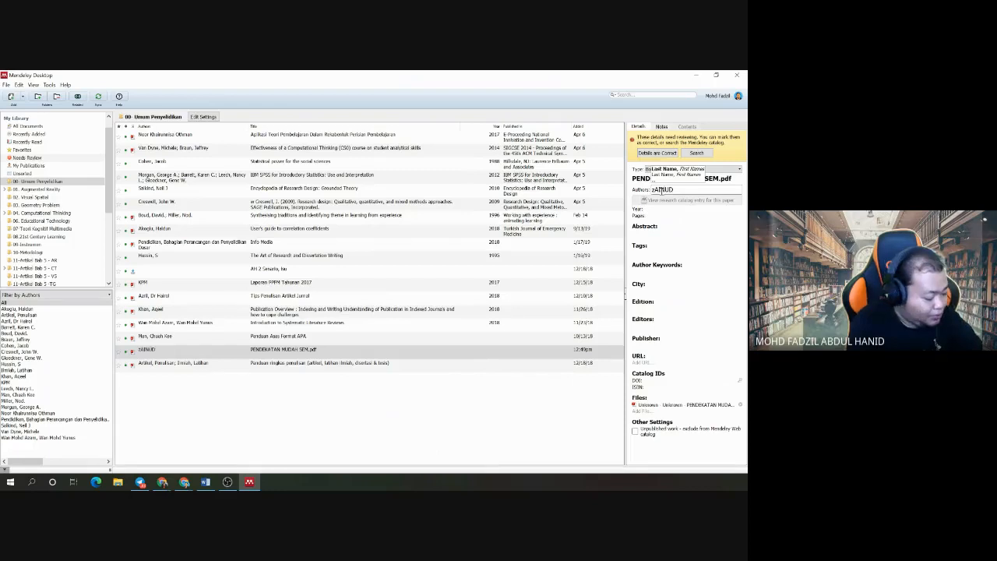
{"action": "type", "text": "IN"}
{"action": "key", "text": "Return"}
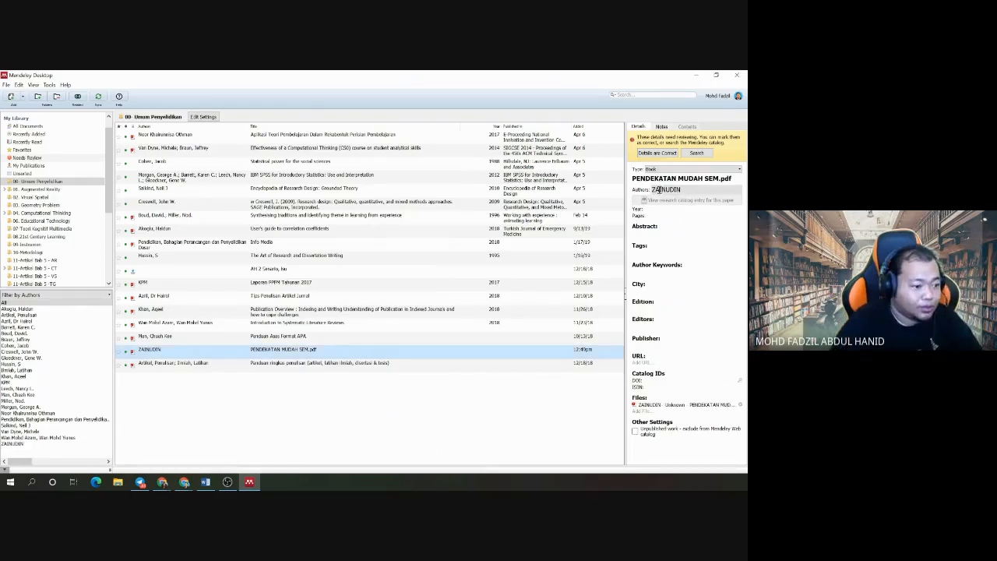
{"action": "left_click", "coordinate": [662, 189]}
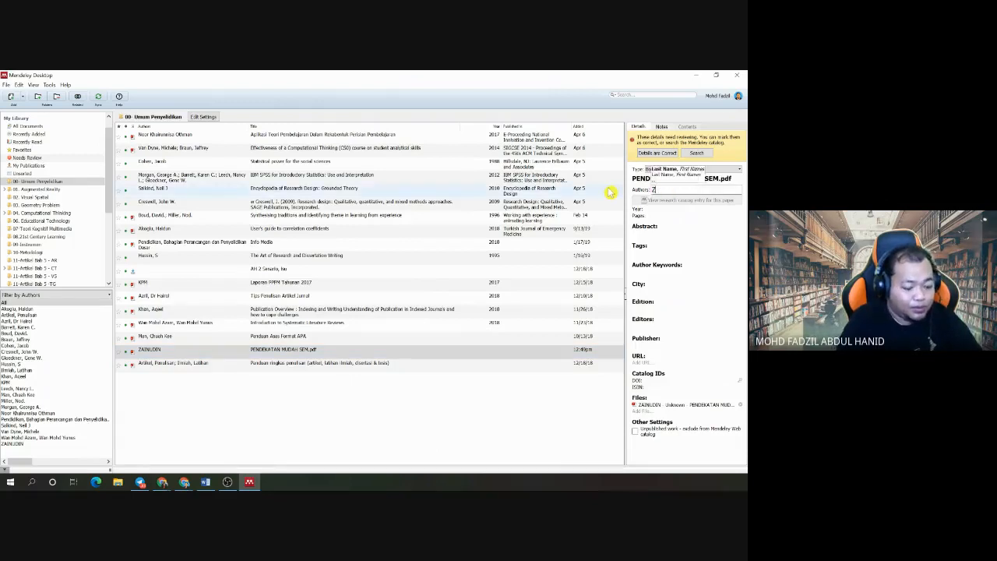
{"action": "type", "text": "Zainudin, A"}
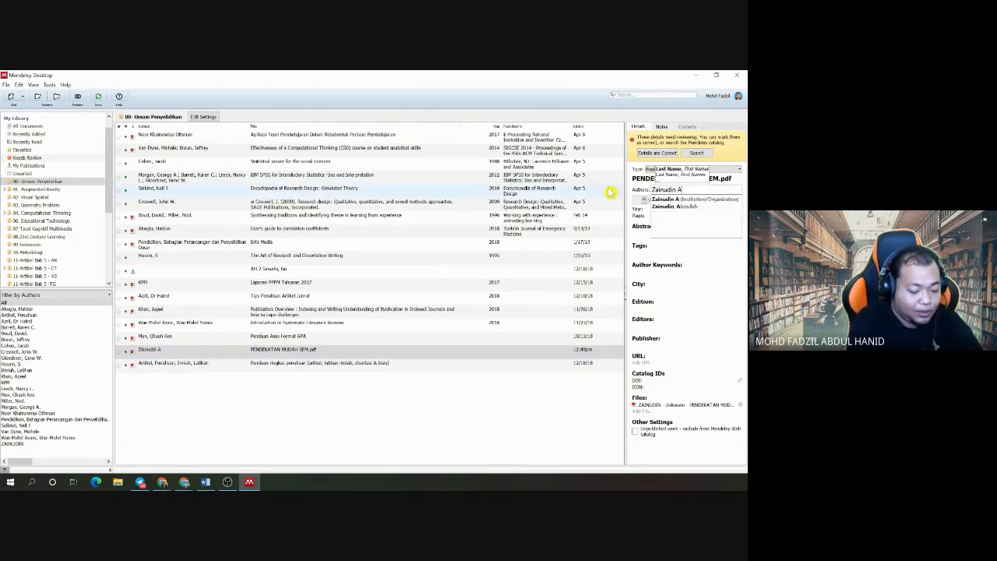
{"action": "key", "text": "Return"}
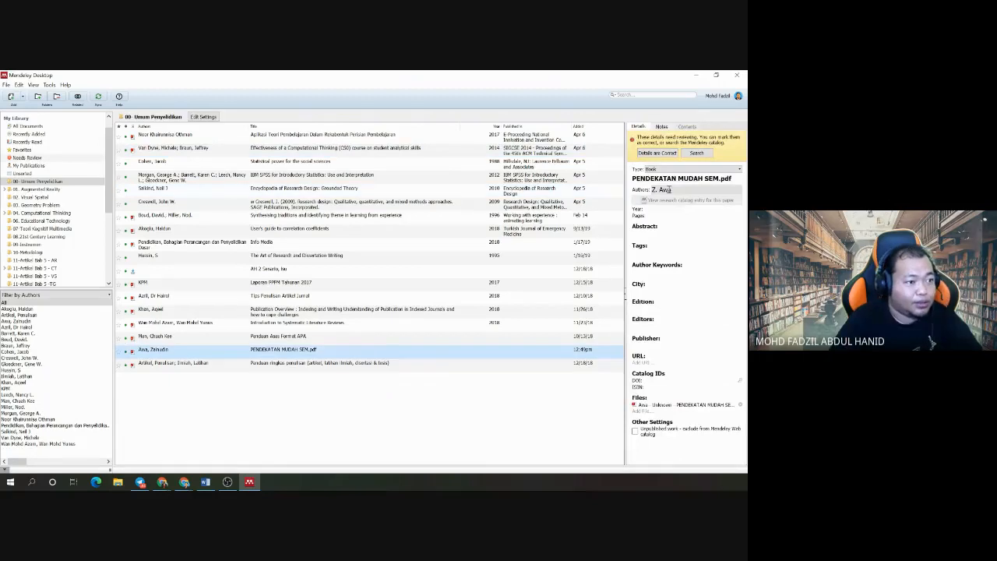
{"action": "left_click", "coordinate": [685, 192]}
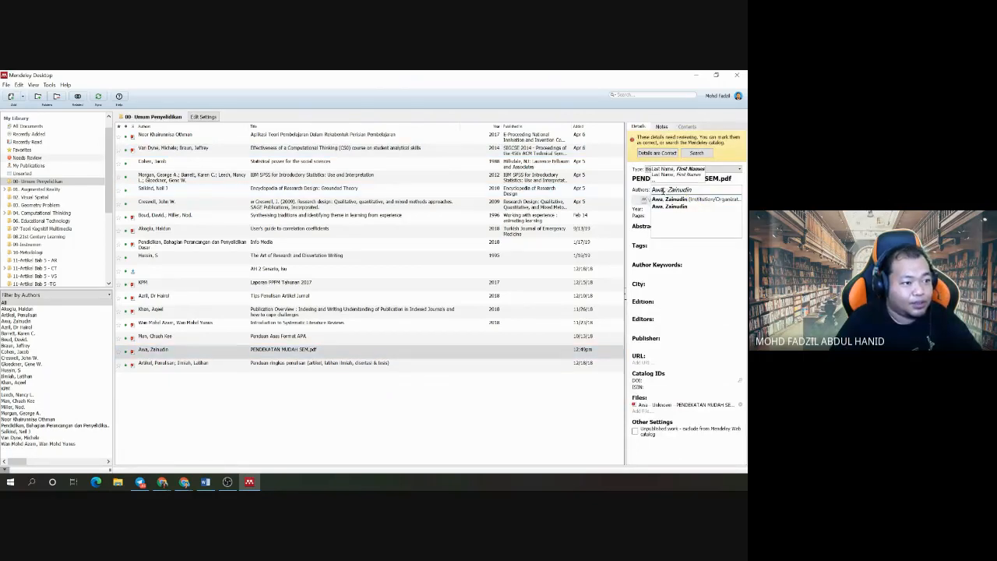
{"action": "type", "text": "ng"}
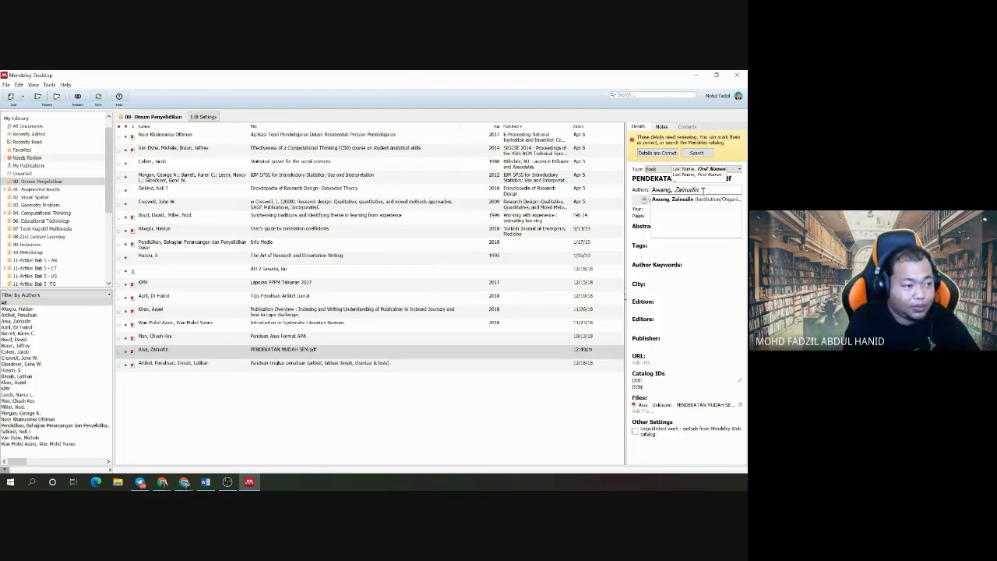
{"action": "key", "text": "Escape"}
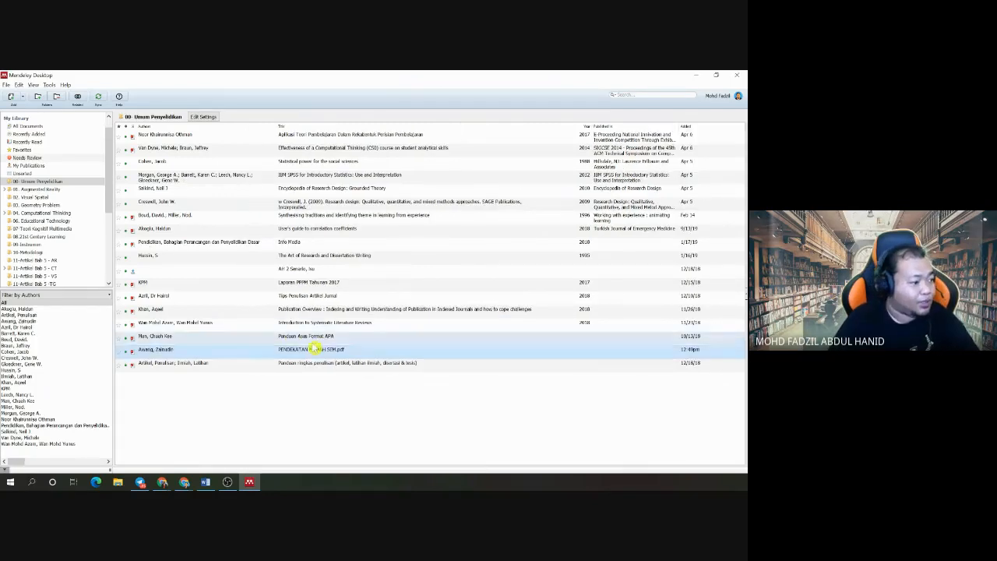
Step: Open the PENDEKATAN MUDAH SEM.pdf entry in the built-in PDF viewer and return to the library list
{"action": "left_click", "coordinate": [313, 353]}
{"action": "double_click", "coordinate": [312, 352]}
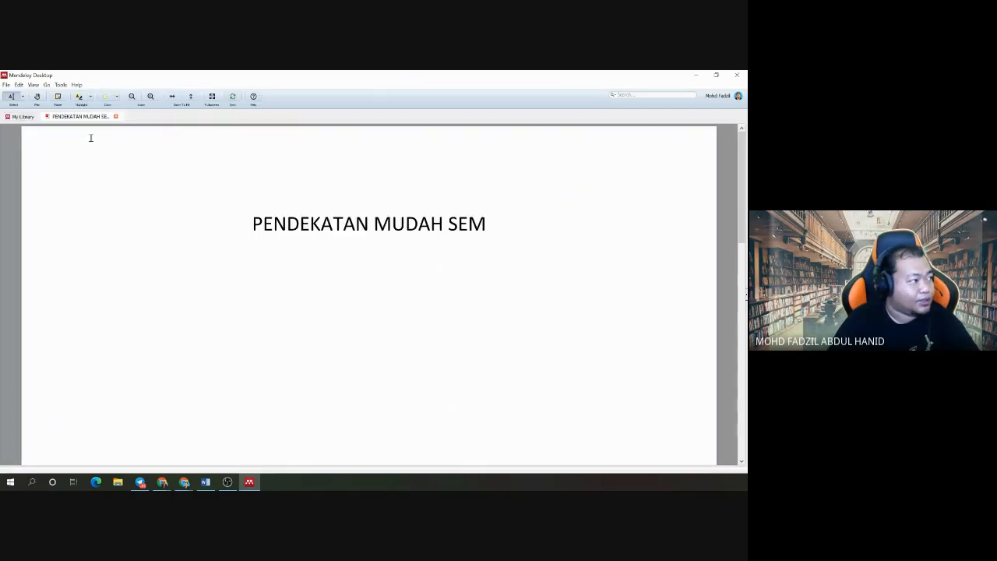
{"action": "left_click", "coordinate": [22, 118]}
{"action": "double_click", "coordinate": [294, 364]}
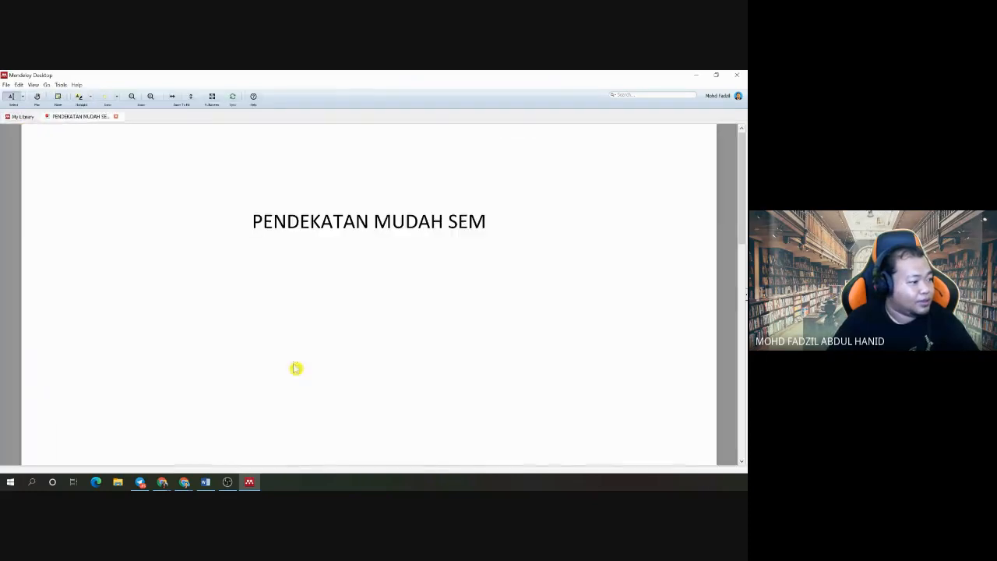
{"action": "left_click", "coordinate": [23, 117]}
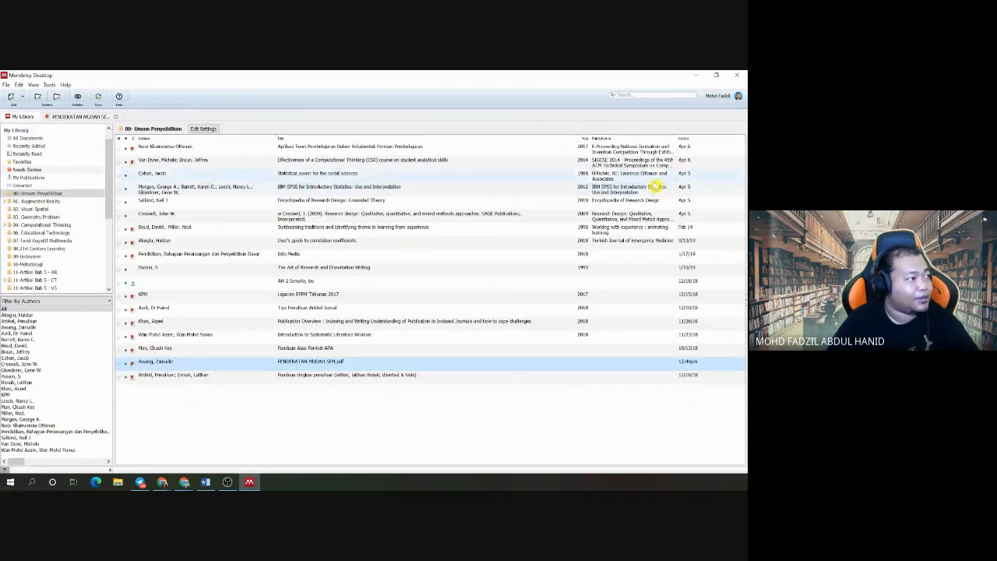
Step: Show the document details for the PENDEKATAN MUDAH SEM.pdf entry and replace its author with the author's first name only
{"action": "left_click", "coordinate": [37, 88]}
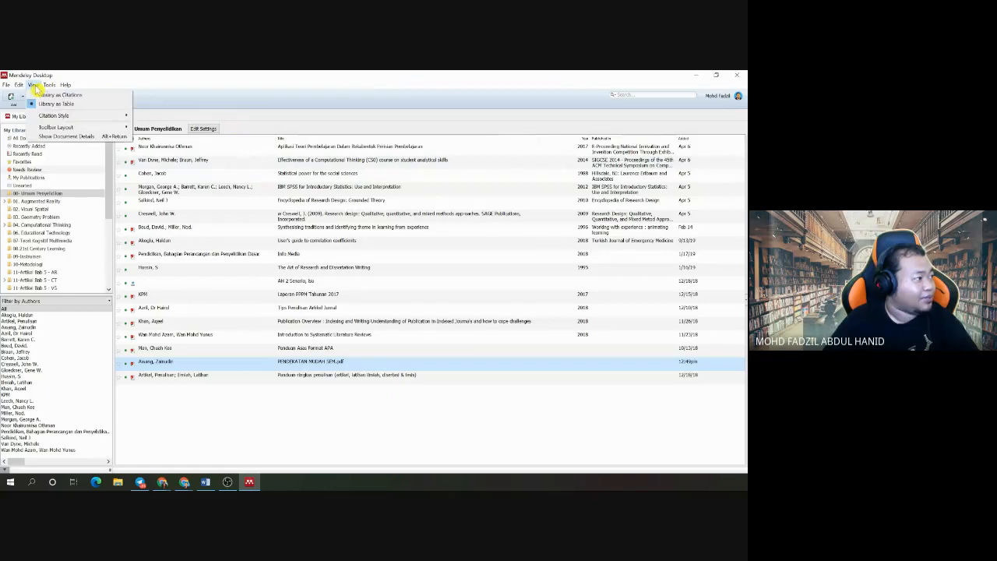
{"action": "left_click", "coordinate": [89, 137]}
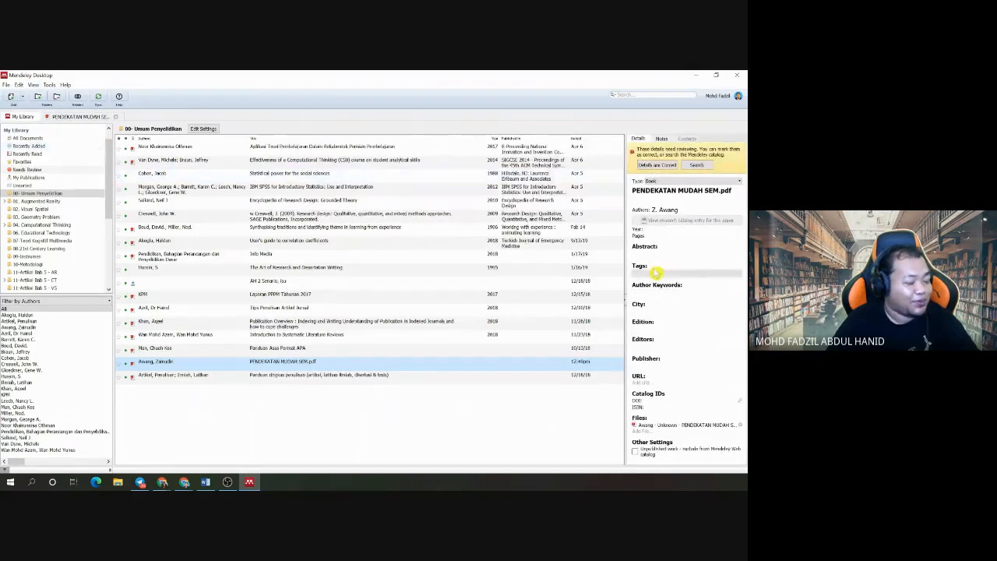
{"action": "left_click", "coordinate": [664, 212]}
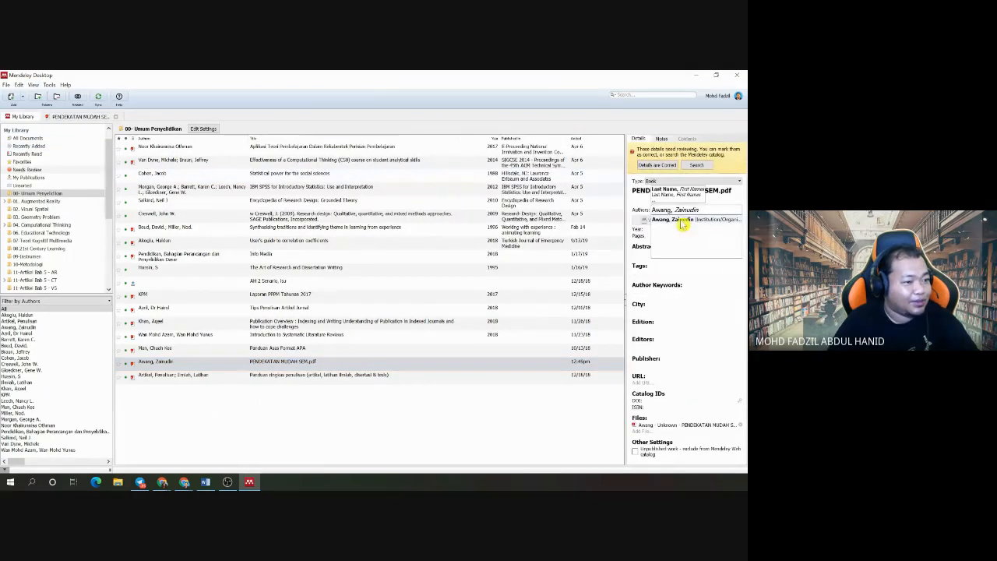
{"action": "left_click", "coordinate": [701, 210]}
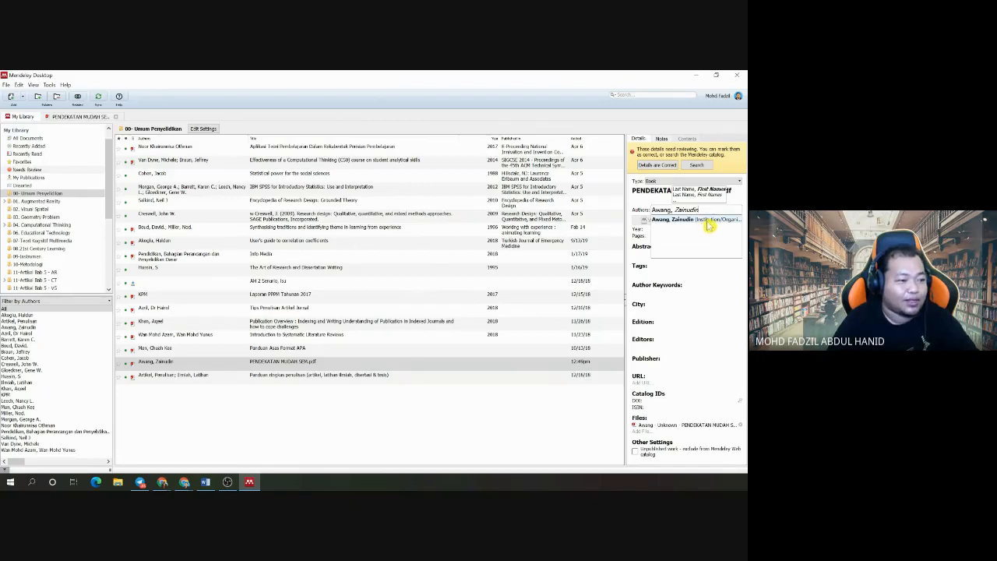
{"action": "left_click", "coordinate": [705, 222]}
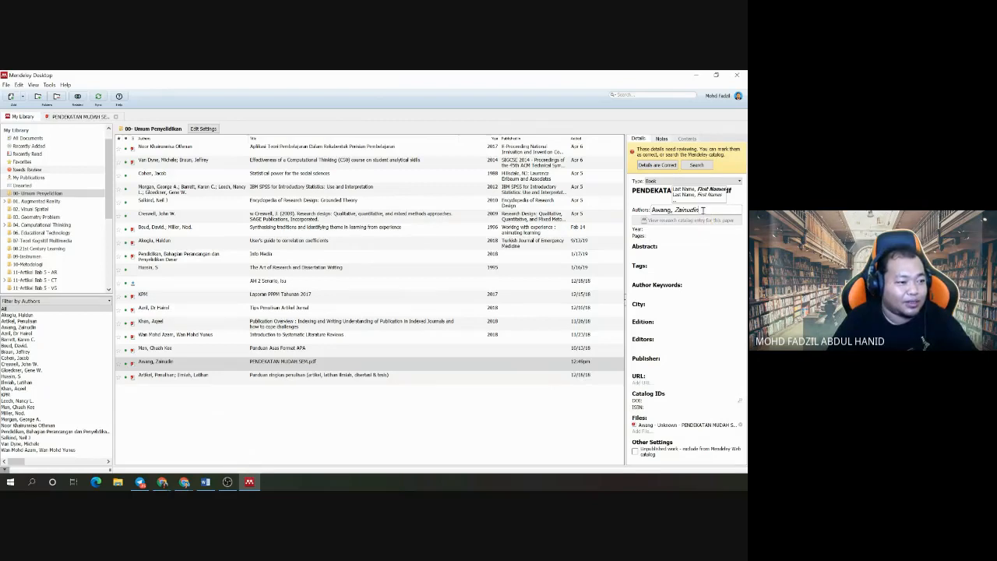
{"action": "left_click_drag", "start_coordinate": [703, 210], "coordinate": [633, 210]}
{"action": "type", "text": "Z"}
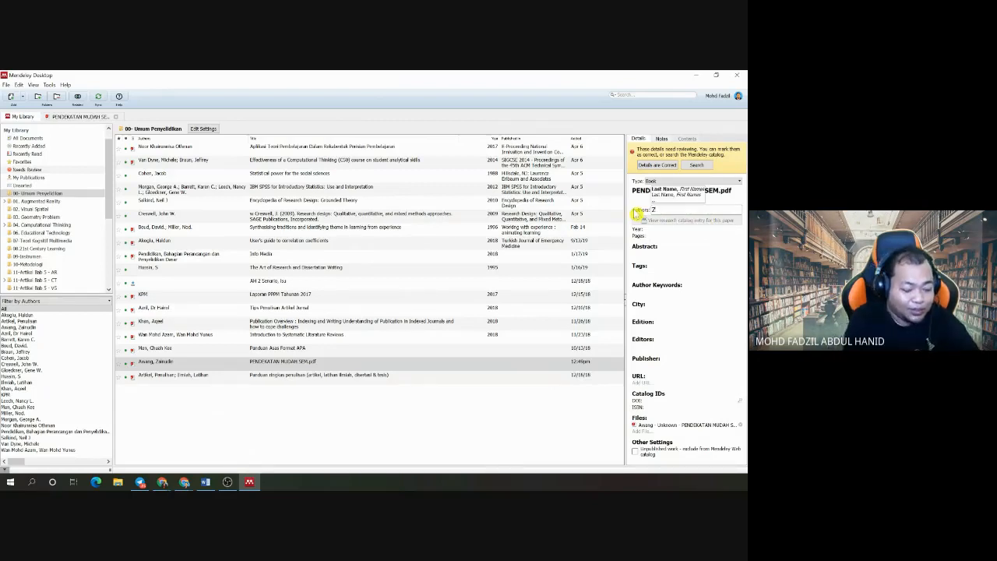
{"action": "type", "text": "ainudin"}
{"action": "key", "text": "Return"}
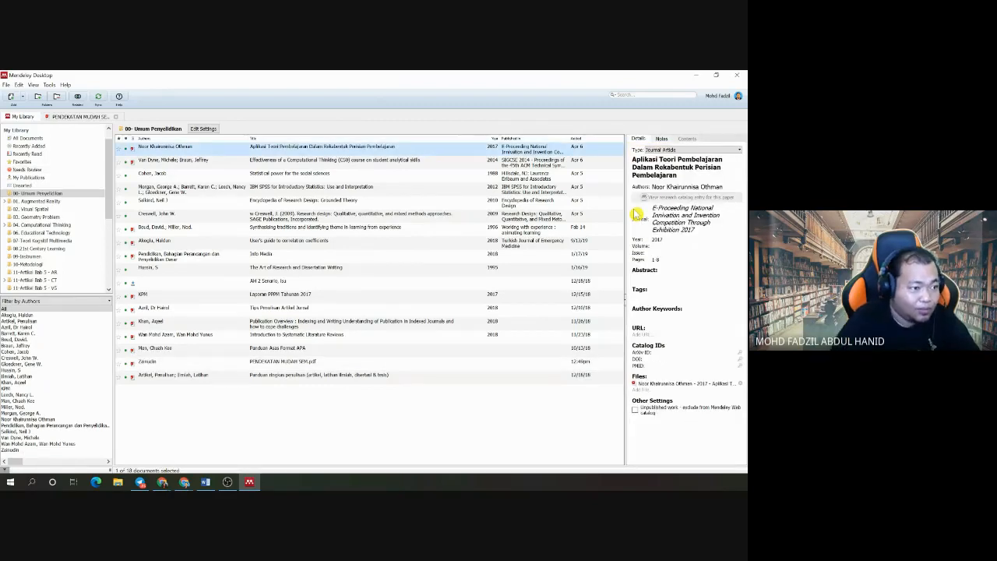
Step: Complete the first author's full name on the PENDEKATAN MUDAH SEM.pdf entry in natural order, without a comma
{"action": "left_click", "coordinate": [230, 362]}
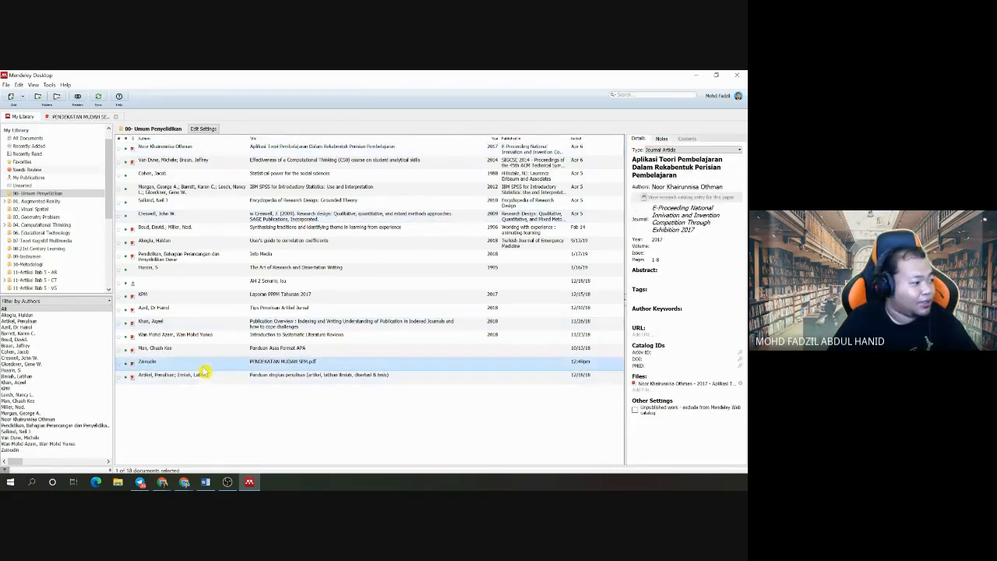
{"action": "left_click", "coordinate": [687, 201]}
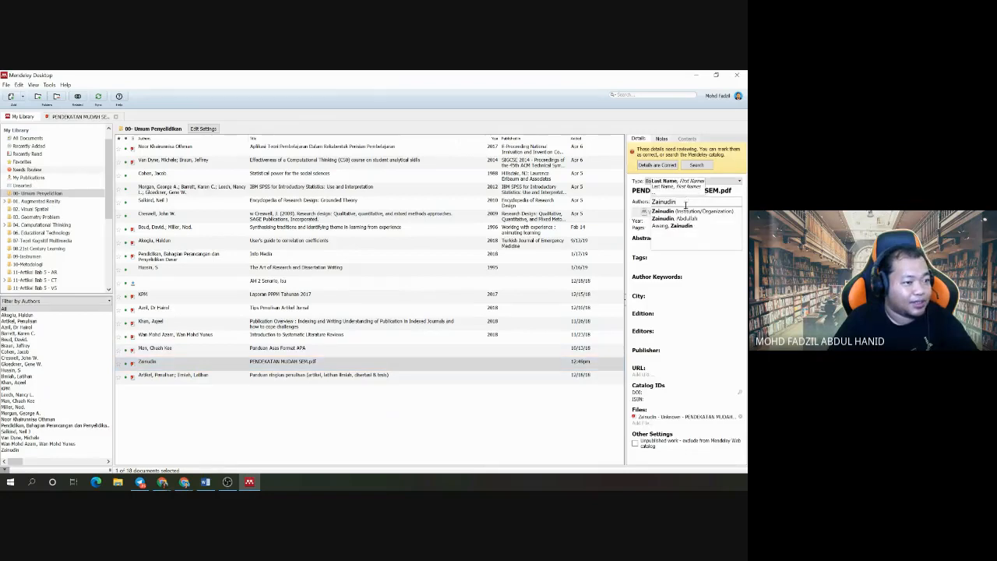
{"action": "left_click", "coordinate": [685, 212]}
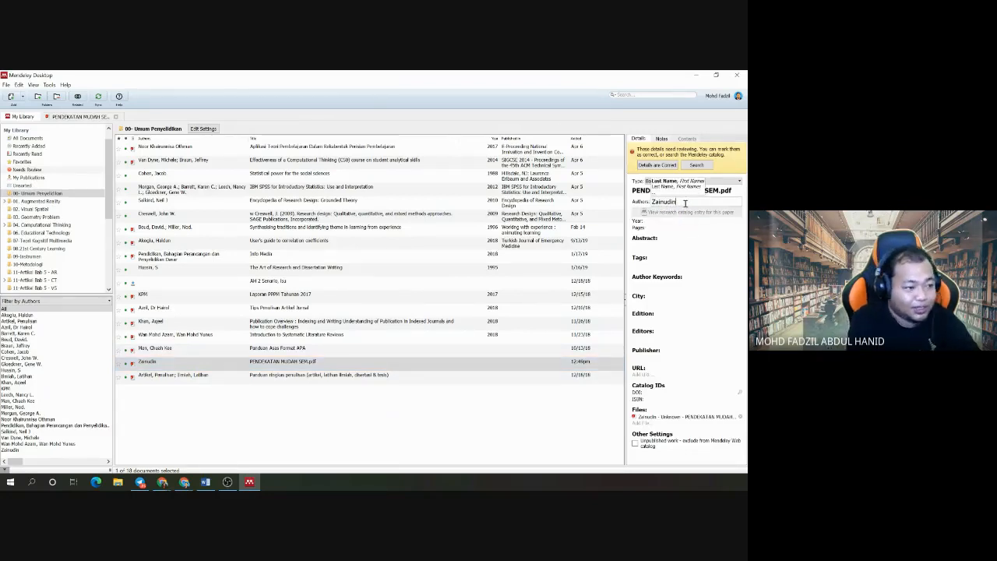
{"action": "type", "text": "Awang"}
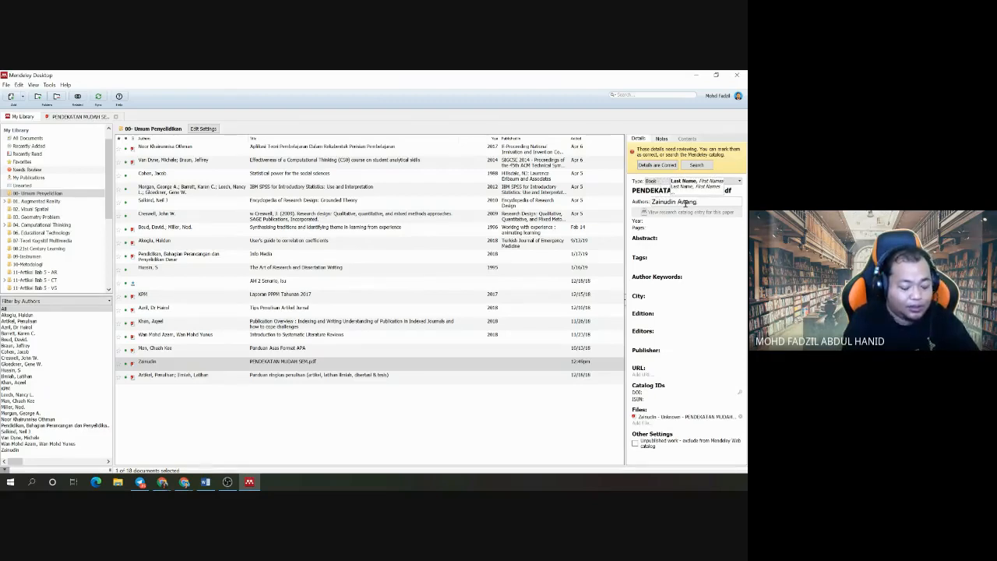
{"action": "key", "text": "Return"}
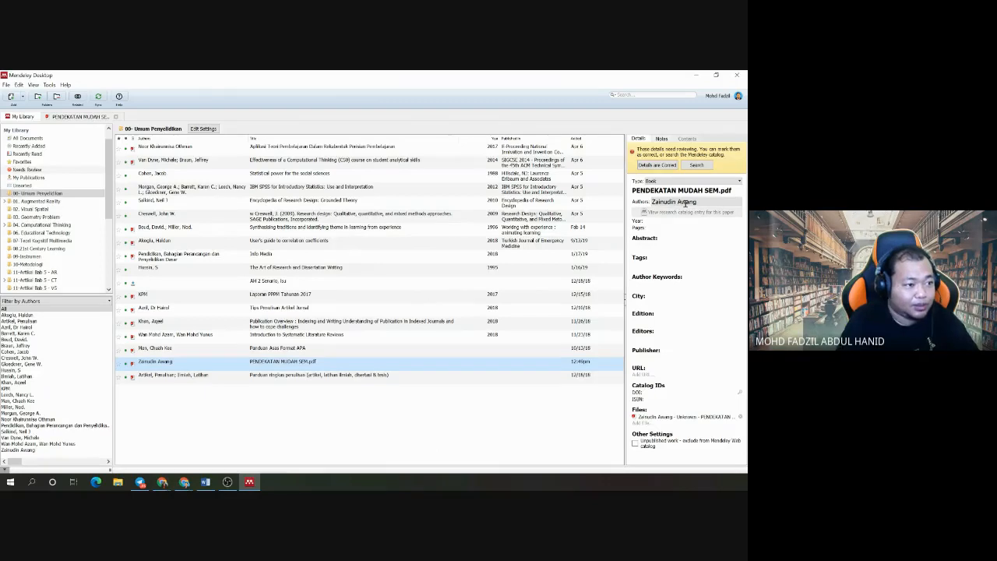
Step: Add the second author's full name on its own line below the first author
{"action": "left_click", "coordinate": [705, 203]}
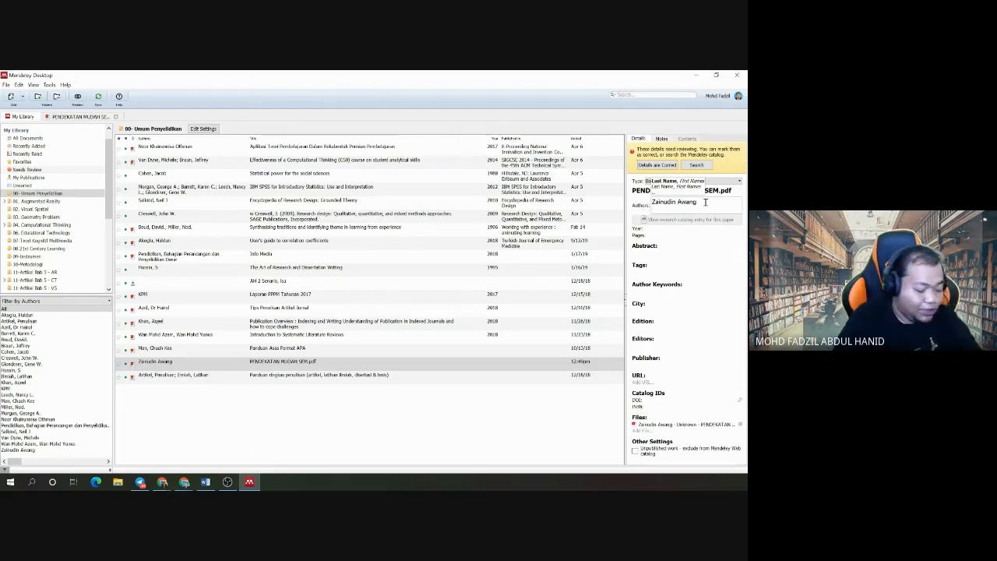
{"action": "type", "text": "Lim"}
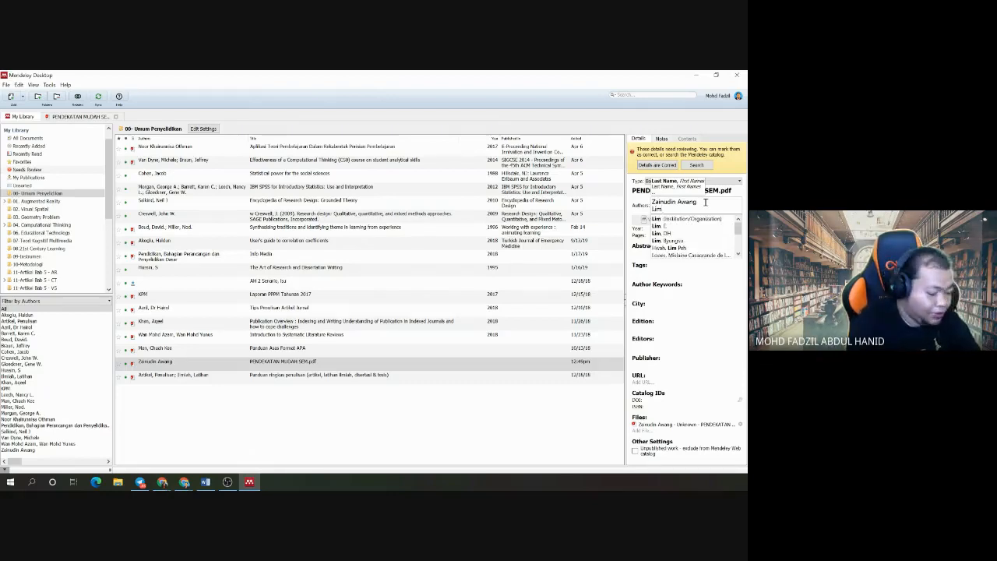
{"action": "type", "text": "Siew"}
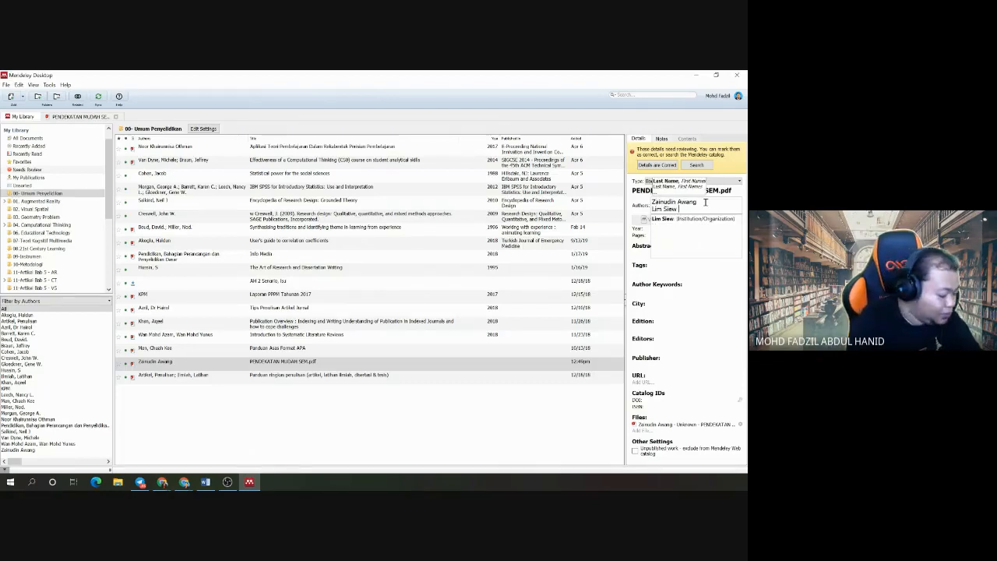
{"action": "type", "text": " Hui"}
{"action": "key", "text": "Escape"}
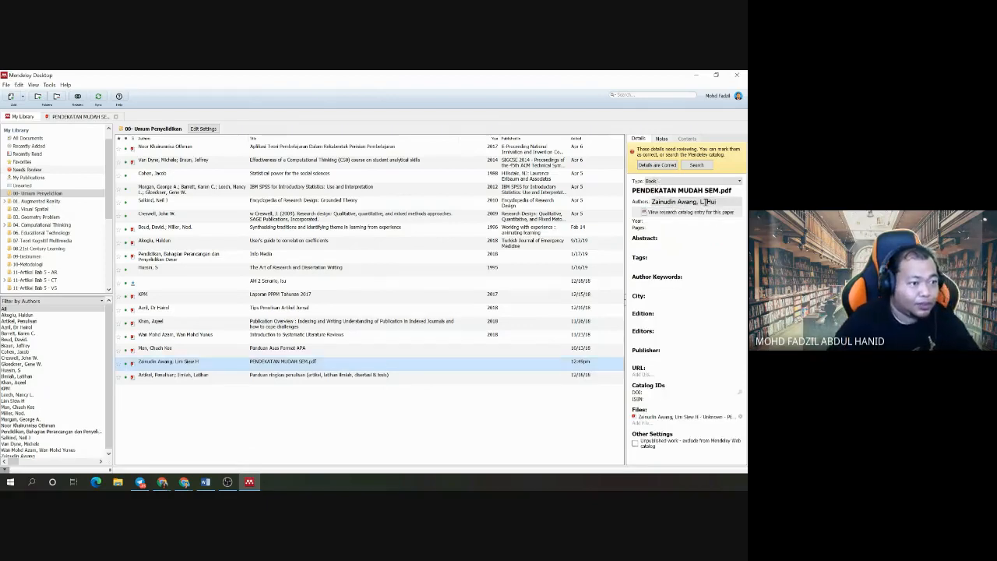
{"action": "left_click", "coordinate": [704, 201]}
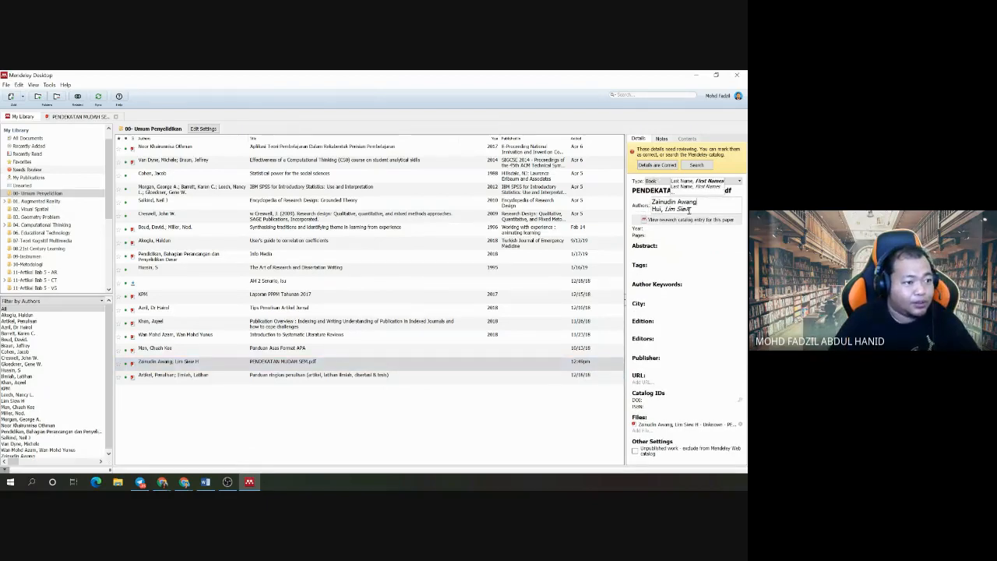
{"action": "left_click", "coordinate": [689, 210]}
{"action": "key", "text": "Escape"}
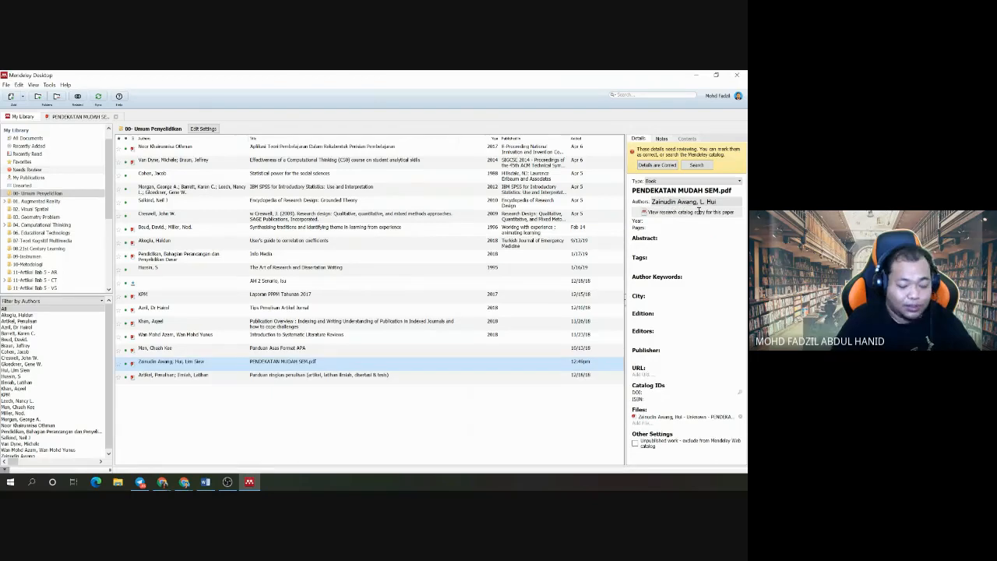
Step: Add the third author's name on a new line below the second, in natural order without a comma
{"action": "left_click", "coordinate": [693, 207]}
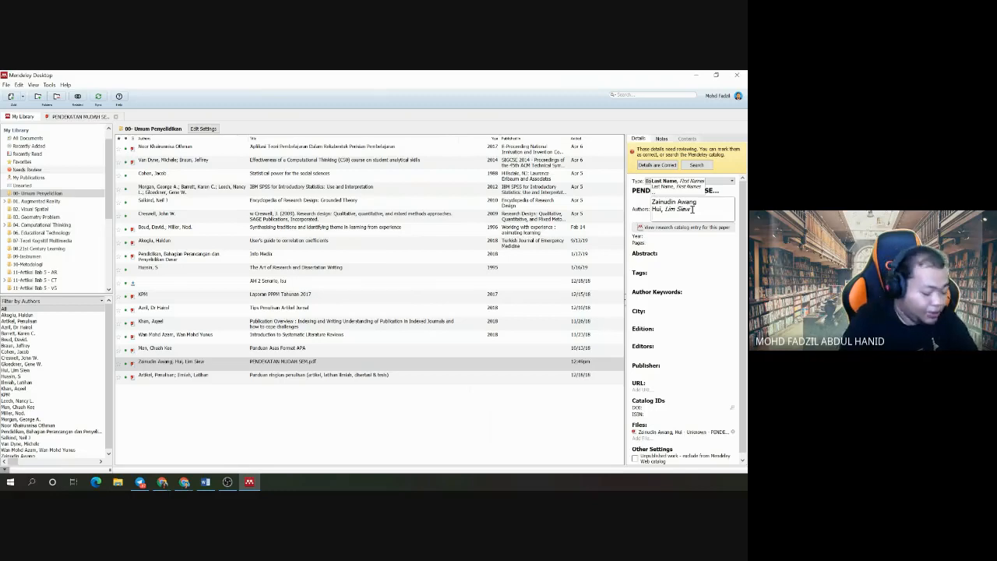
{"action": "type", "text": "Nur"}
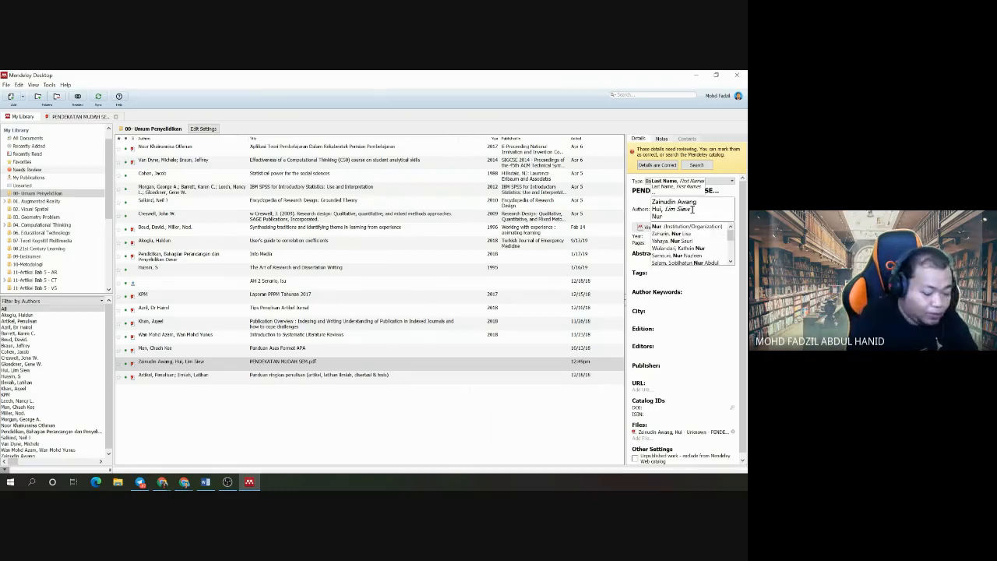
{"action": "key", "text": "Return"}
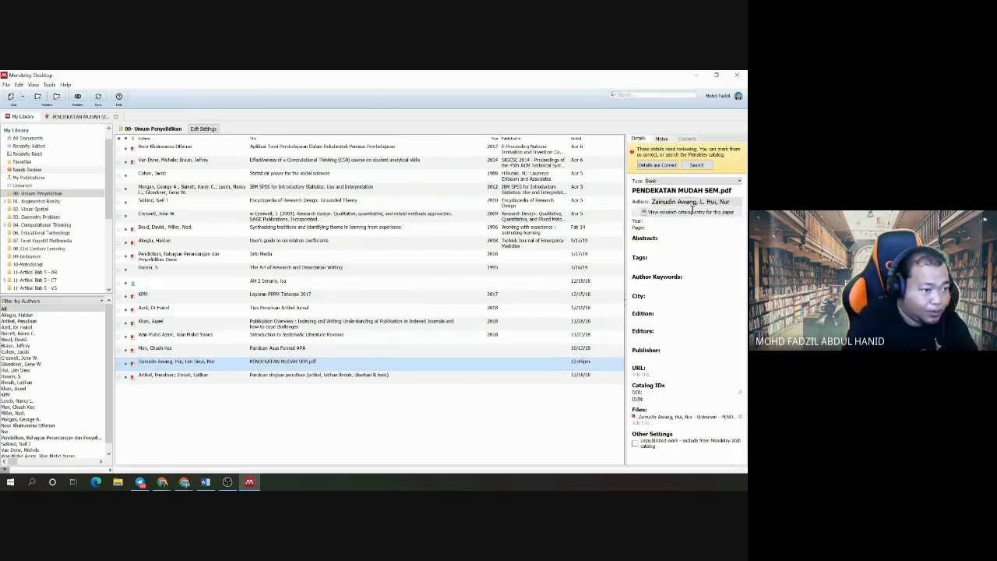
{"action": "left_click", "coordinate": [689, 204]}
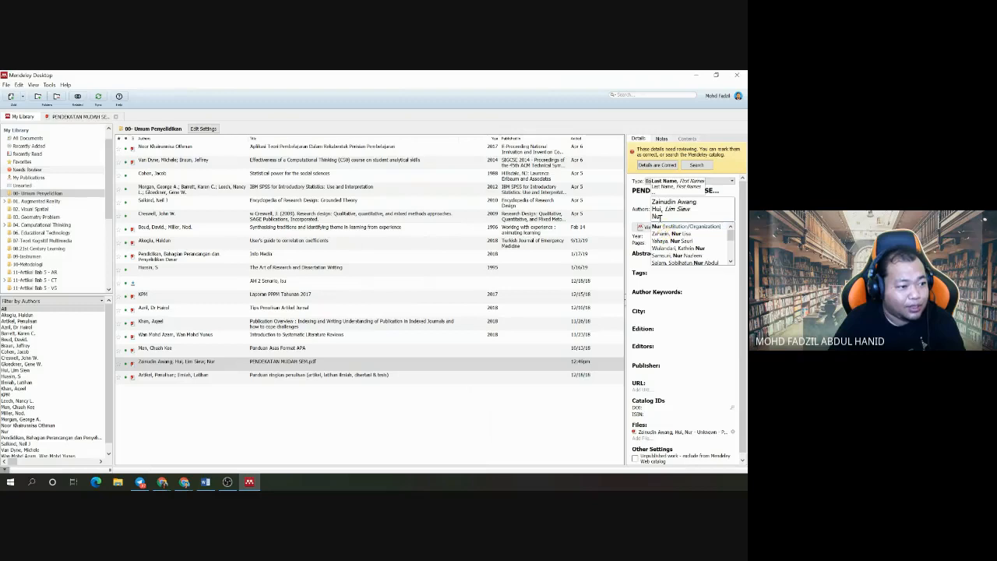
{"action": "left_click", "coordinate": [677, 228]}
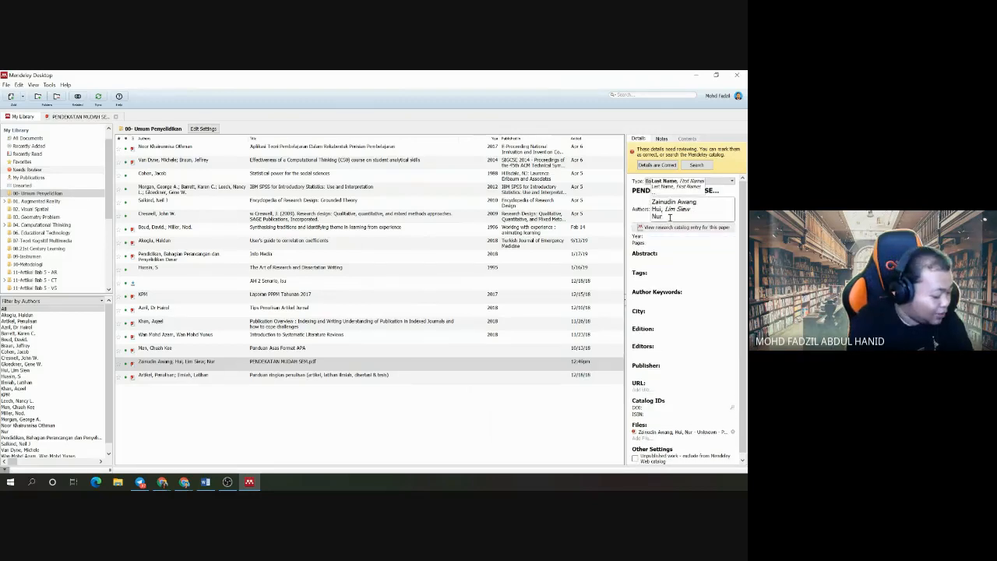
{"action": "type", "text": "Fairu"}
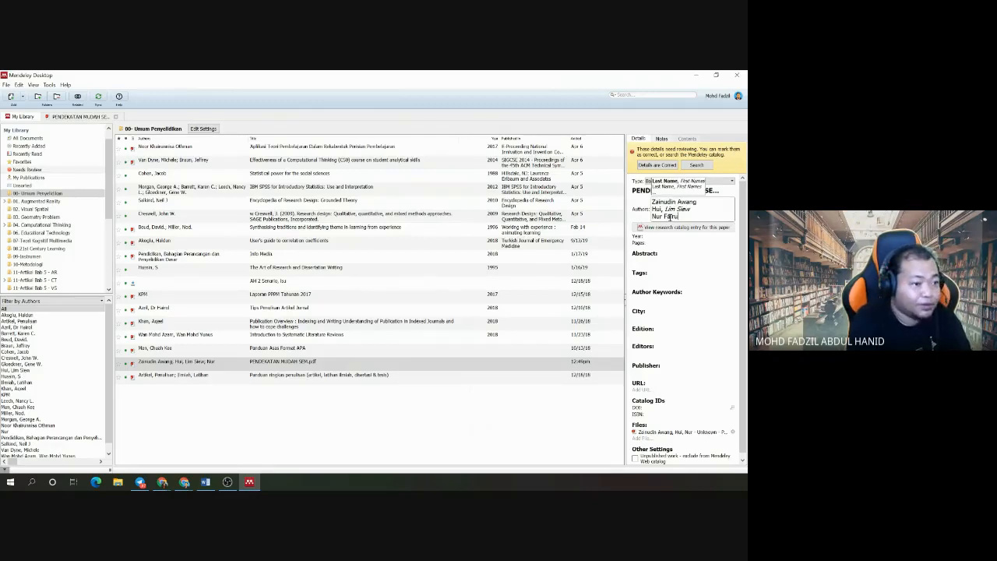
{"action": "type", "text": "z"}
{"action": "key", "text": "Return"}
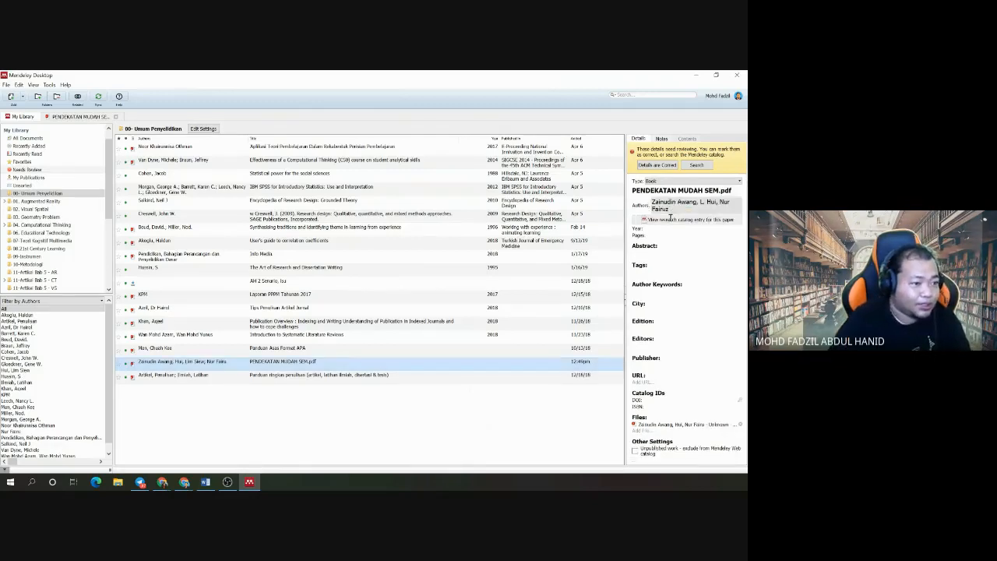
Step: Correct the spelling of the third author's name by adding a final letter "a"
{"action": "left_click", "coordinate": [680, 208]}
{"action": "left_click", "coordinate": [688, 221]}
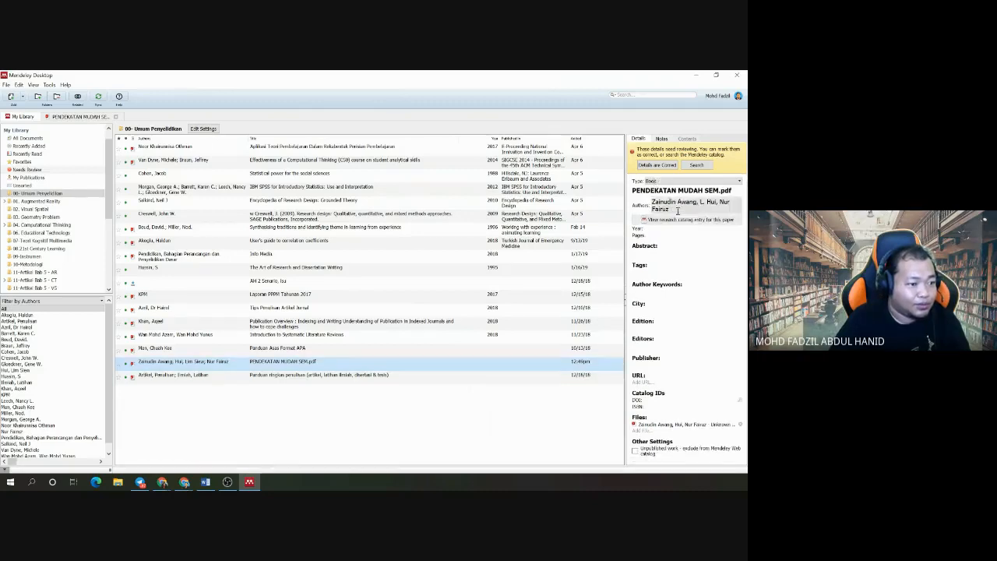
{"action": "left_click", "coordinate": [677, 211]}
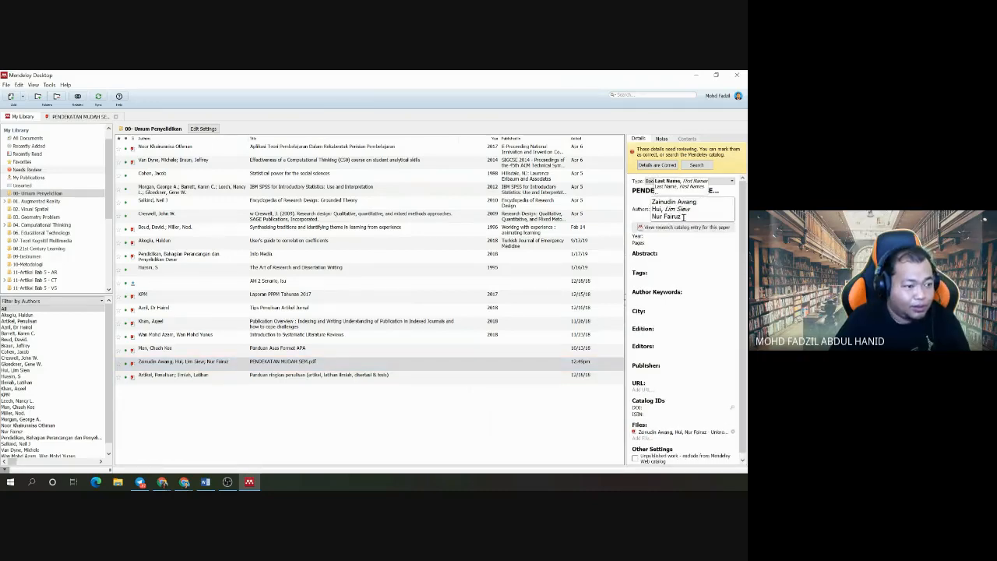
{"action": "type", "text": "a"}
{"action": "left_click", "coordinate": [695, 228]}
{"action": "left_click", "coordinate": [699, 269]}
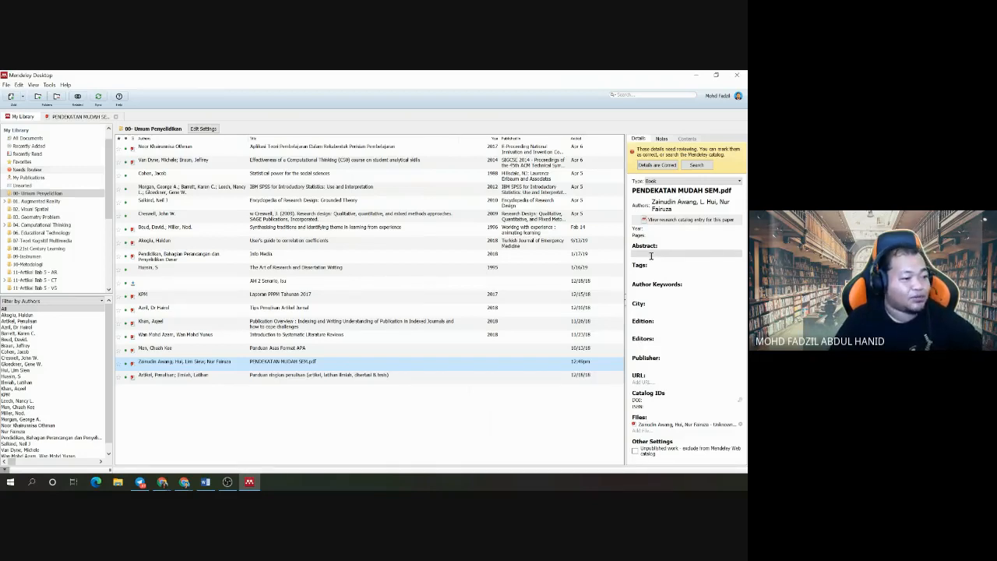
Step: Set the book's city to Bandar Baru Bangi and its edition to 1
{"action": "left_click", "coordinate": [650, 309]}
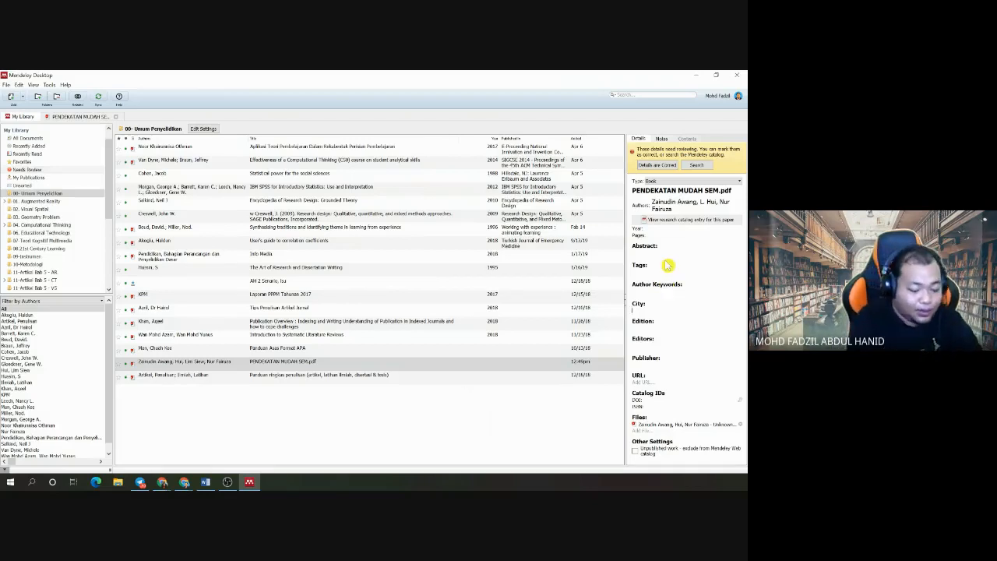
{"action": "type", "text": "Bandar Ba"}
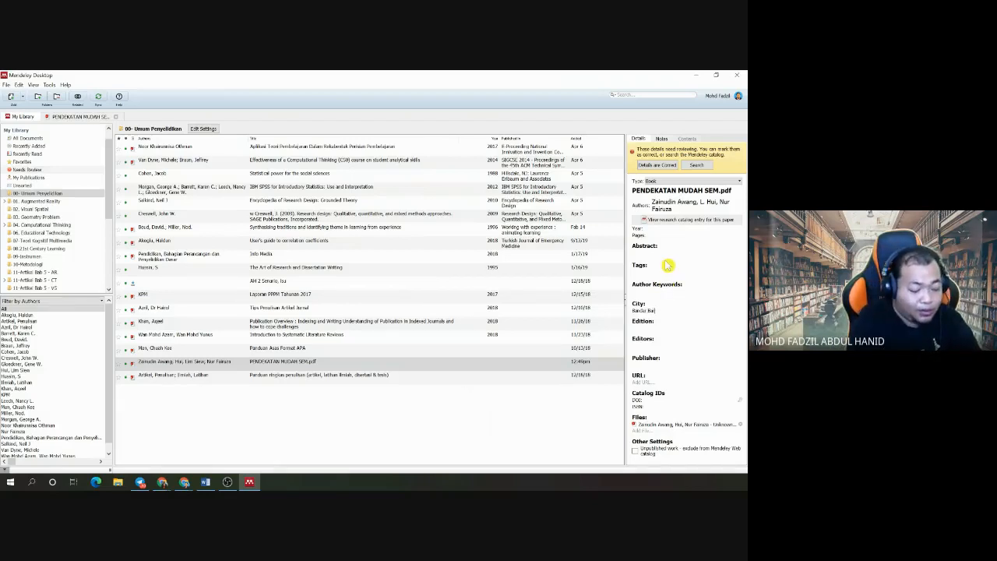
{"action": "type", "text": "ru Bangi"}
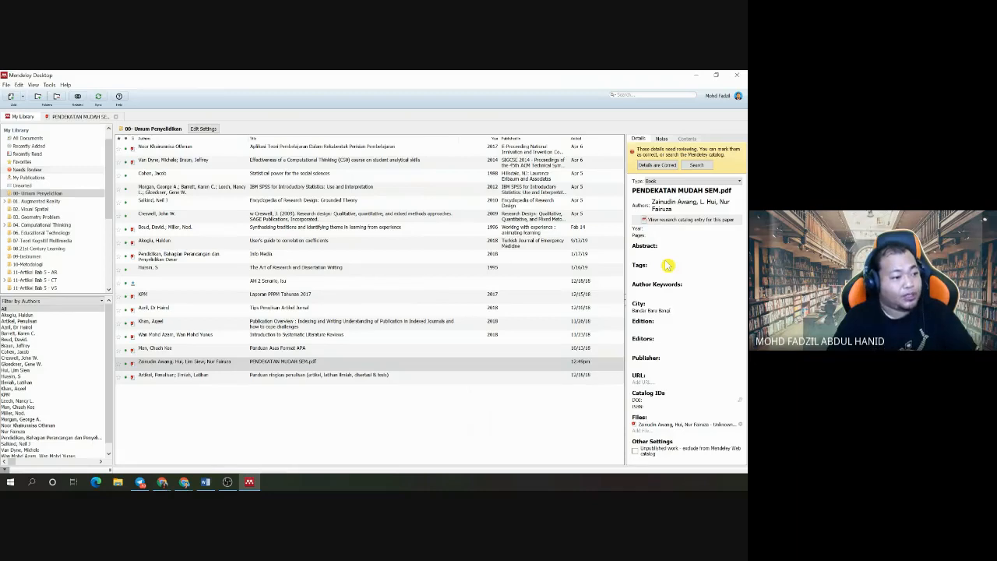
{"action": "left_click", "coordinate": [651, 330]}
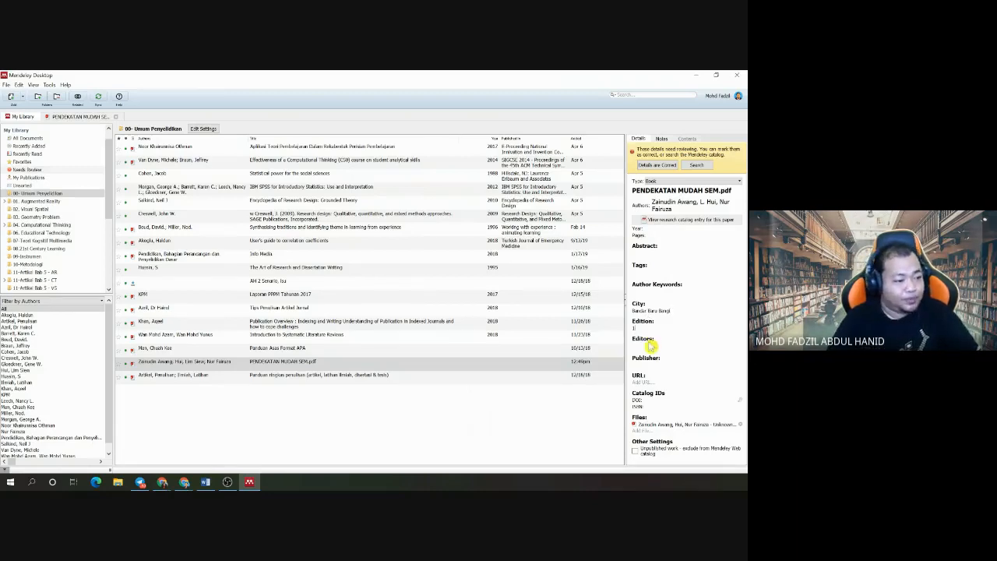
Step: Set the book's publisher to "MPWS Rich Resources Sdn. Bhd."
{"action": "left_click", "coordinate": [651, 347]}
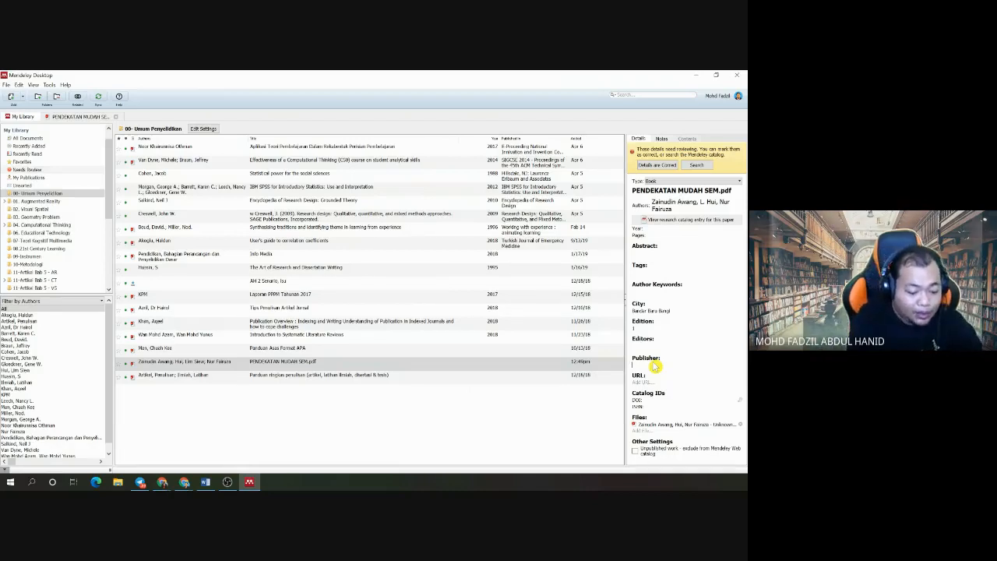
{"action": "type", "text": "M"}
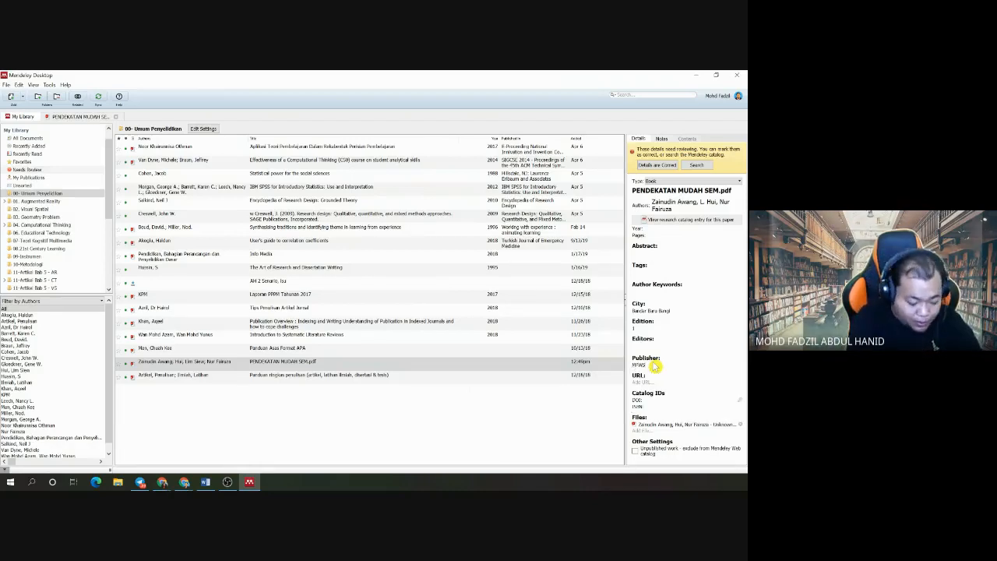
{"action": "type", "text": "PWS "}
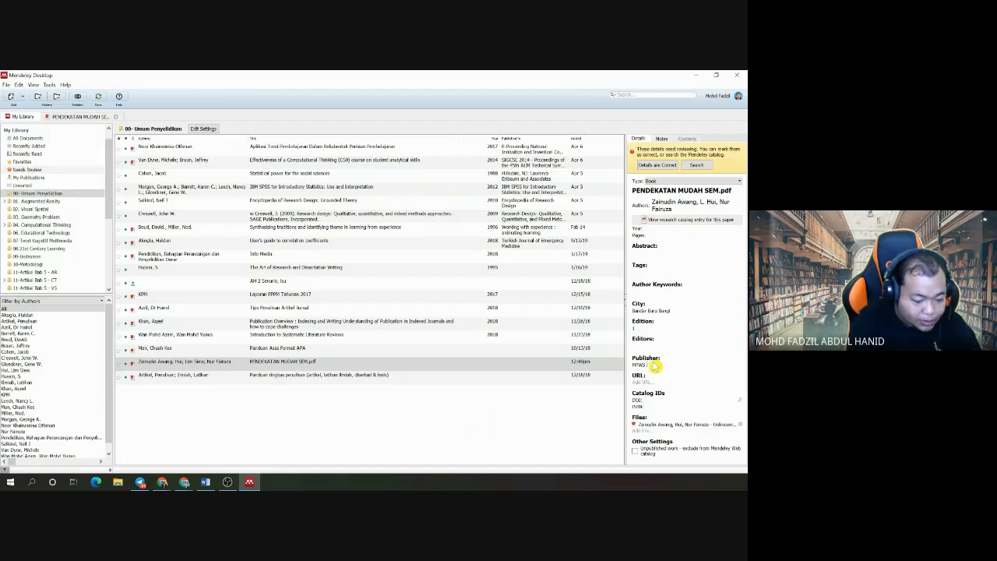
{"action": "type", "text": "R"}
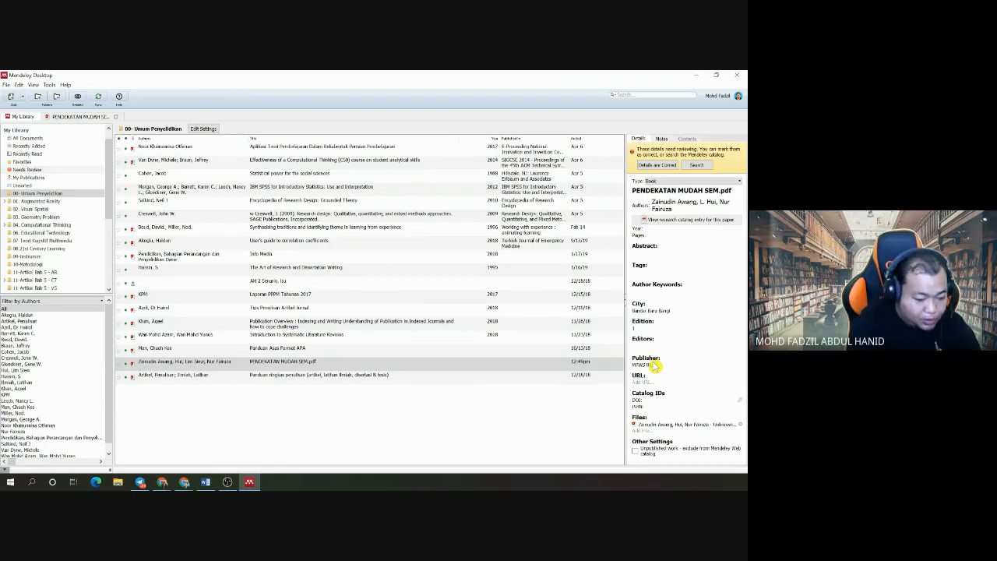
{"action": "type", "text": "ich Resources"}
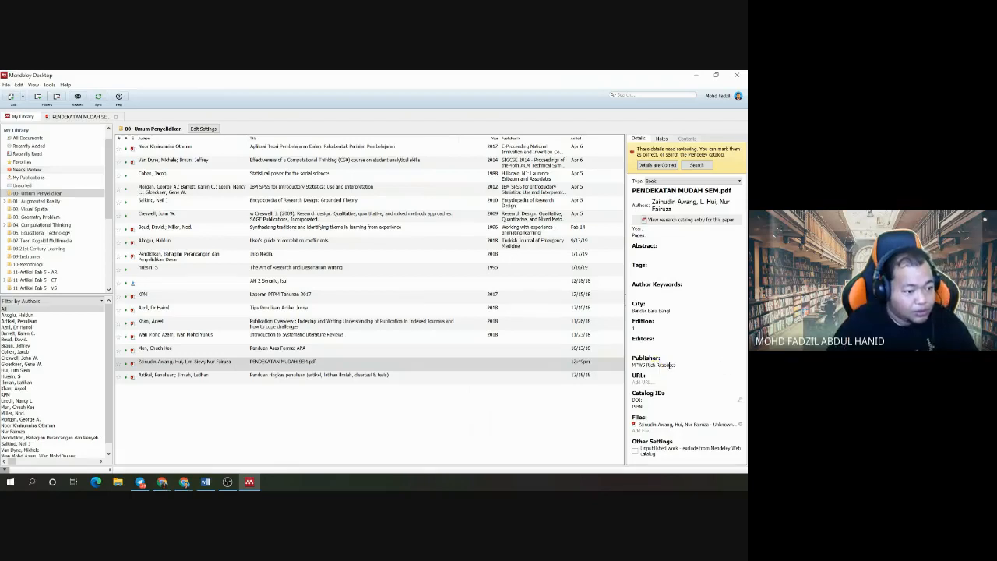
{"action": "left_click", "coordinate": [669, 365]}
{"action": "type", "text": "r"}
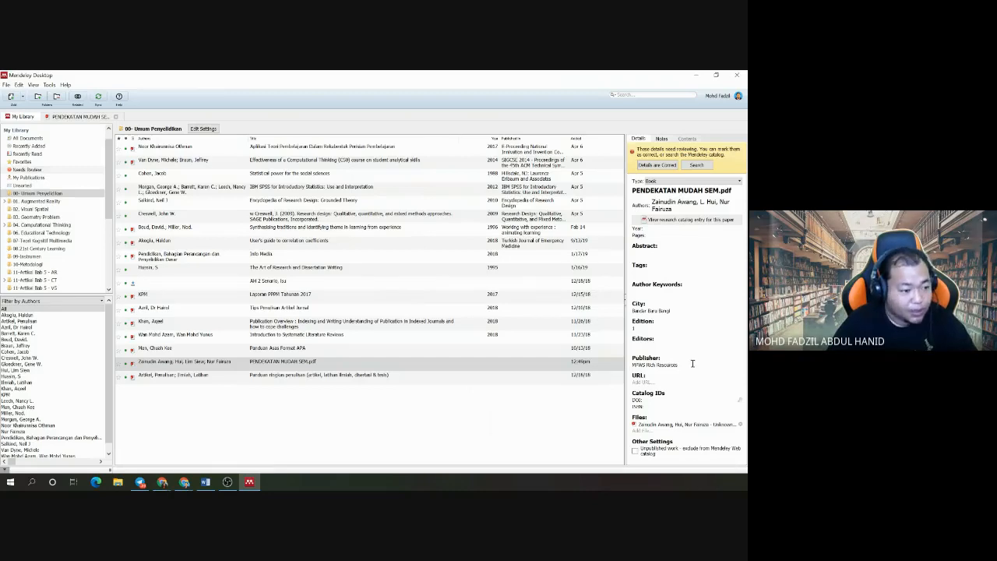
{"action": "left_click", "coordinate": [690, 364]}
{"action": "type", "text": "Sdn"}
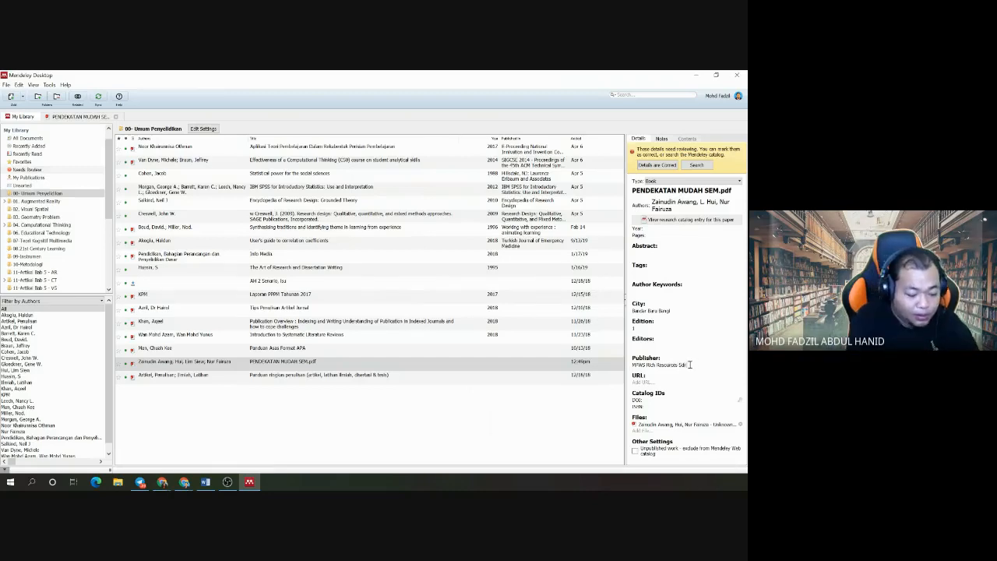
{"action": "type", "text": ". Bhd."}
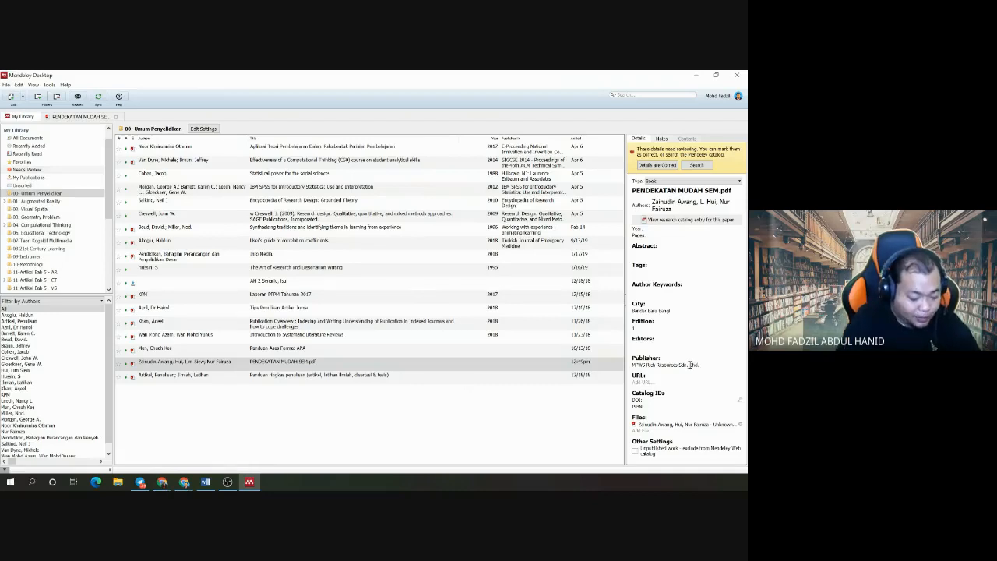
{"action": "left_click", "coordinate": [650, 406]}
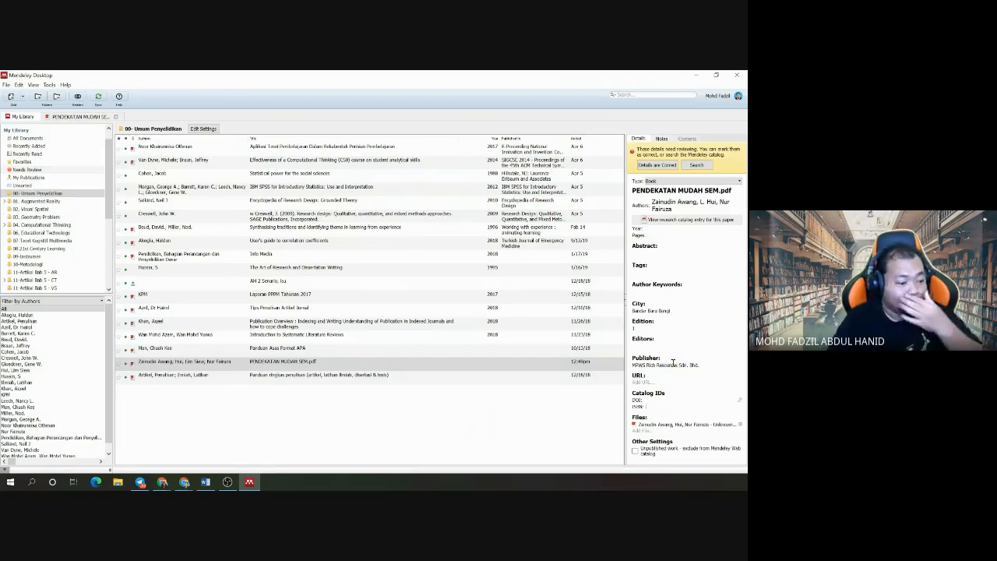
Step: Switch to the Word document, left-align the line PENDEKATAN MUDAH SEM and append the word "mengikut" to it
{"action": "key", "text": "alt+Tab"}
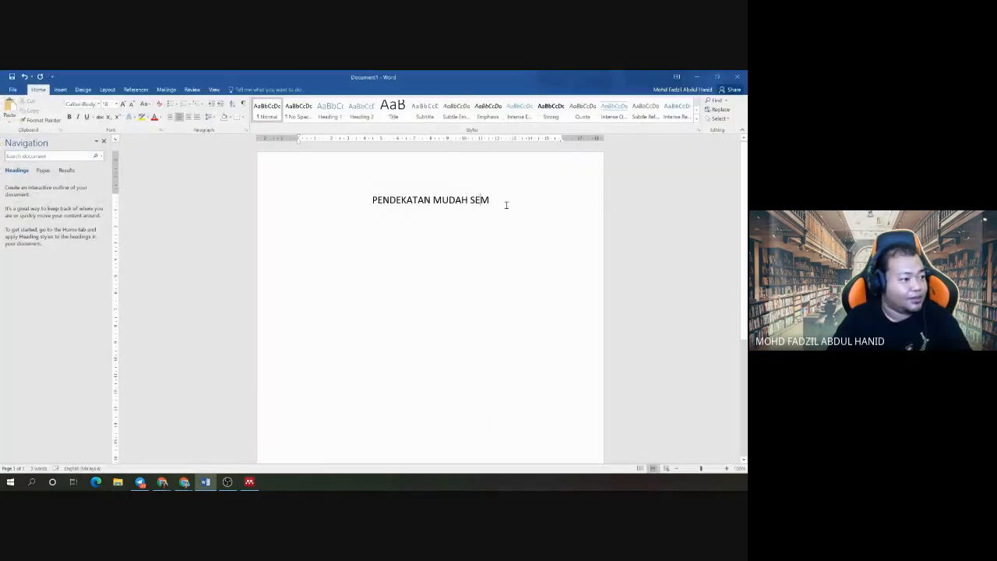
{"action": "left_click_drag", "start_coordinate": [505, 205], "coordinate": [257, 200]}
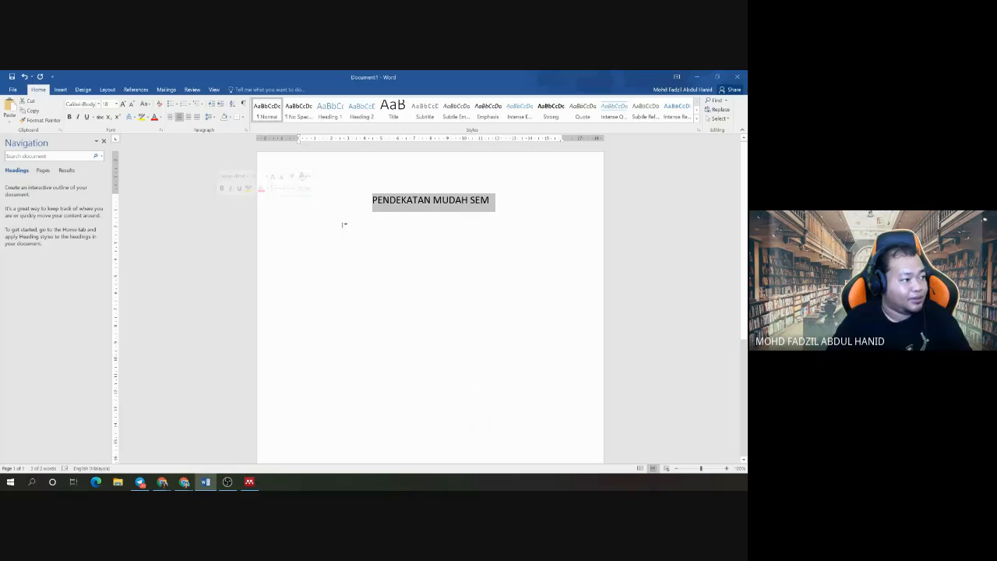
{"action": "left_click", "coordinate": [171, 117]}
{"action": "left_click", "coordinate": [424, 203]}
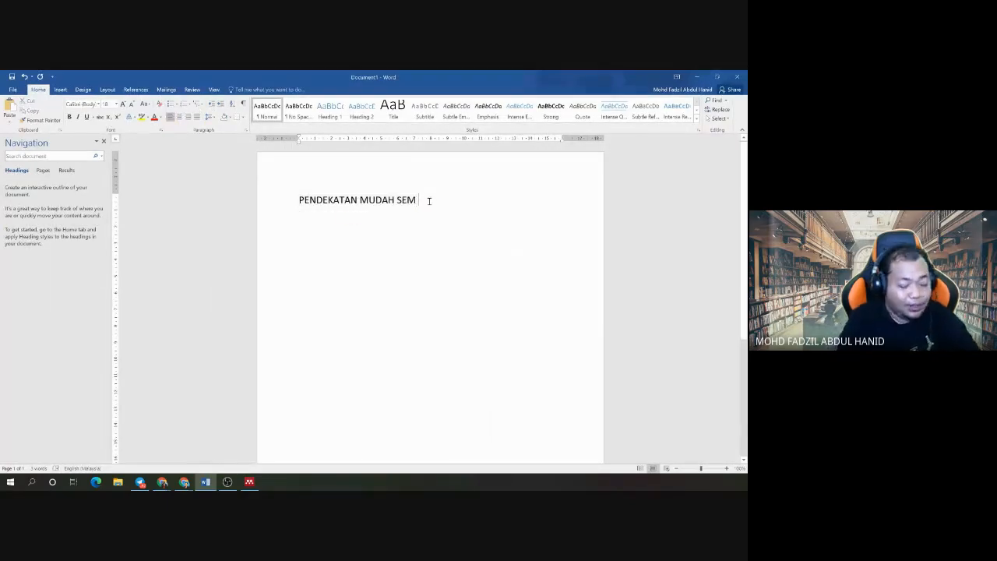
{"action": "type", "text": "mengikut"}
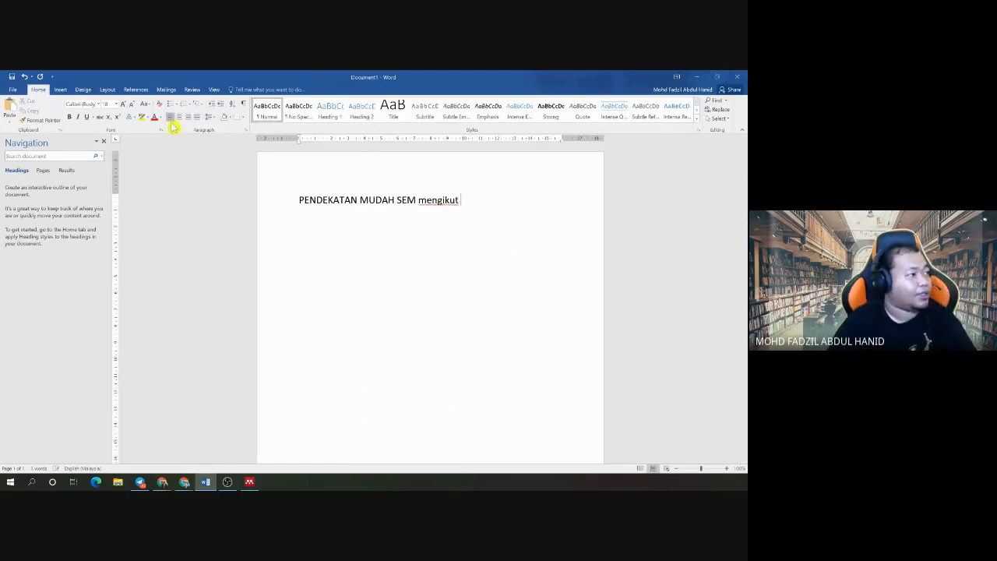
Step: Try to insert a Mendeley citation after "mengikut", looking up the PENDEKATAN MUDAH SEM entry in Mendeley
{"action": "left_click", "coordinate": [135, 90]}
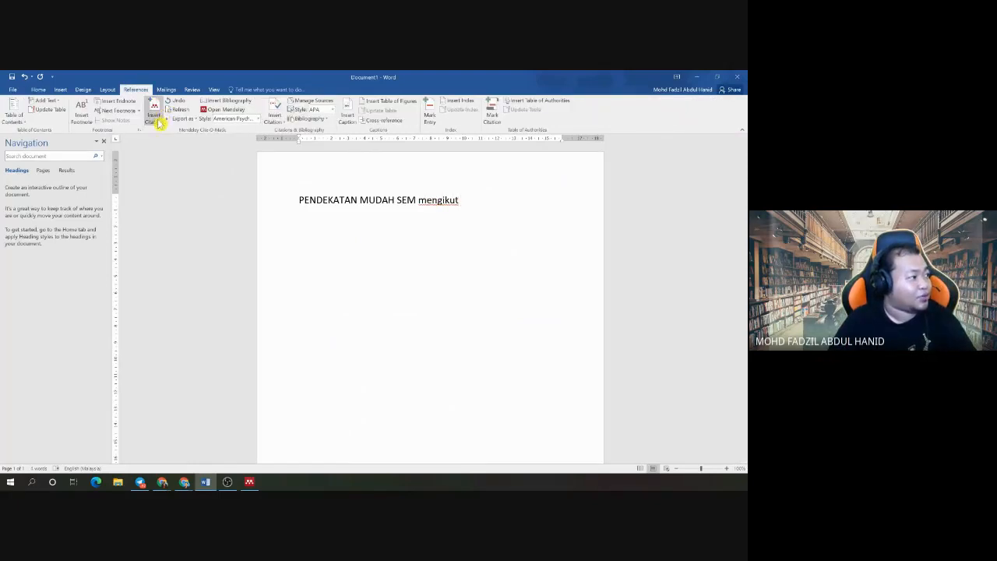
{"action": "left_click", "coordinate": [158, 124]}
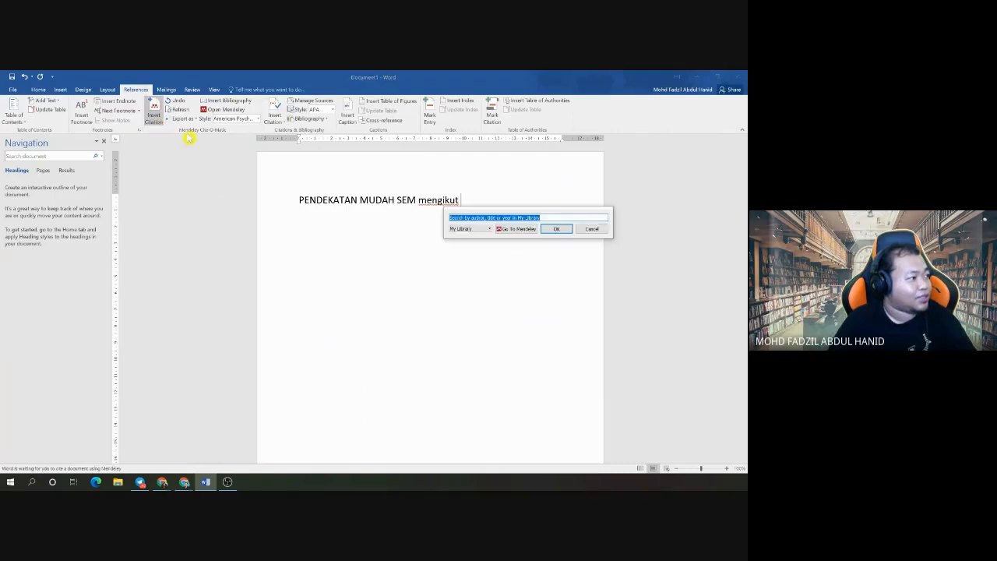
{"action": "left_click", "coordinate": [511, 231]}
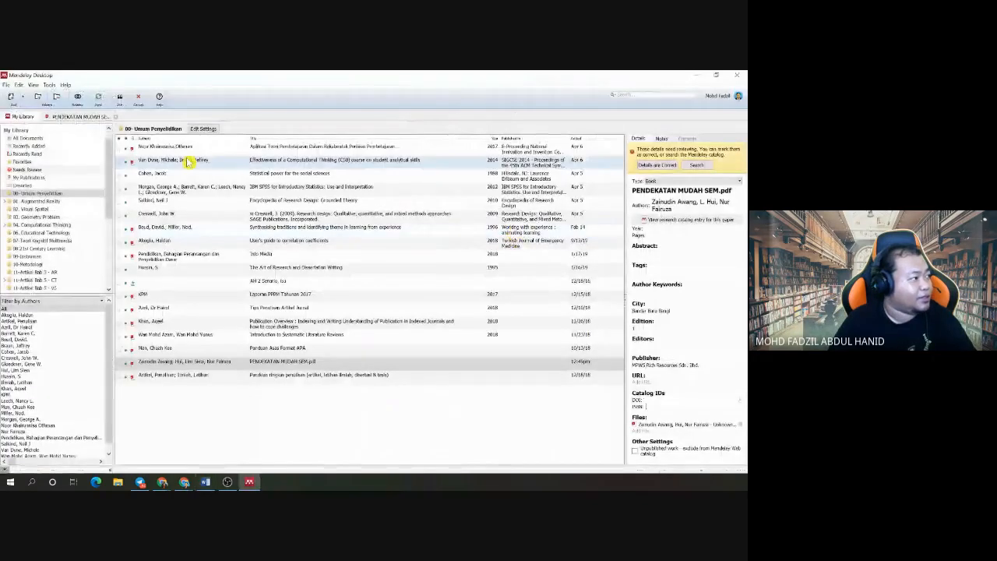
{"action": "left_click", "coordinate": [89, 117]}
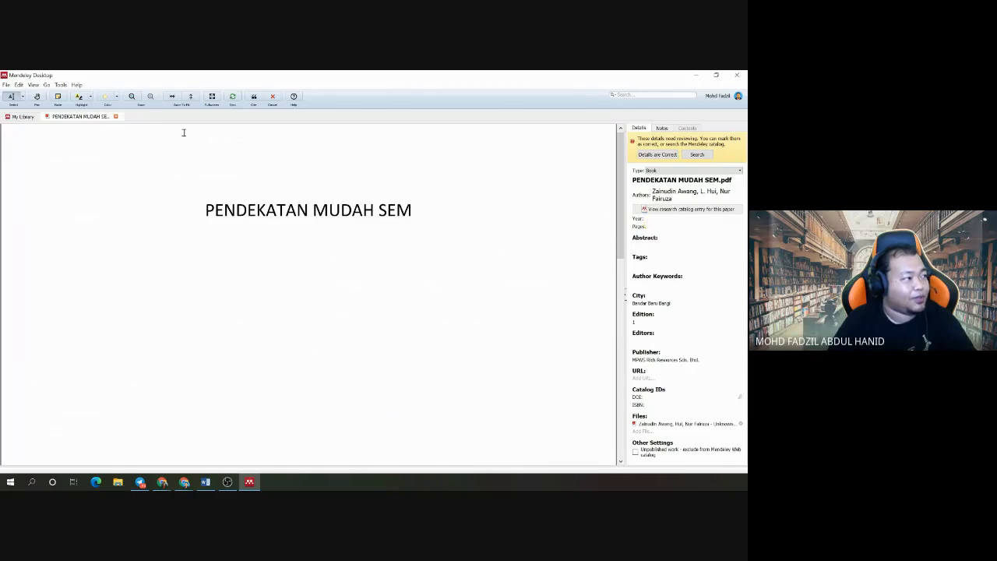
{"action": "left_click", "coordinate": [23, 117]}
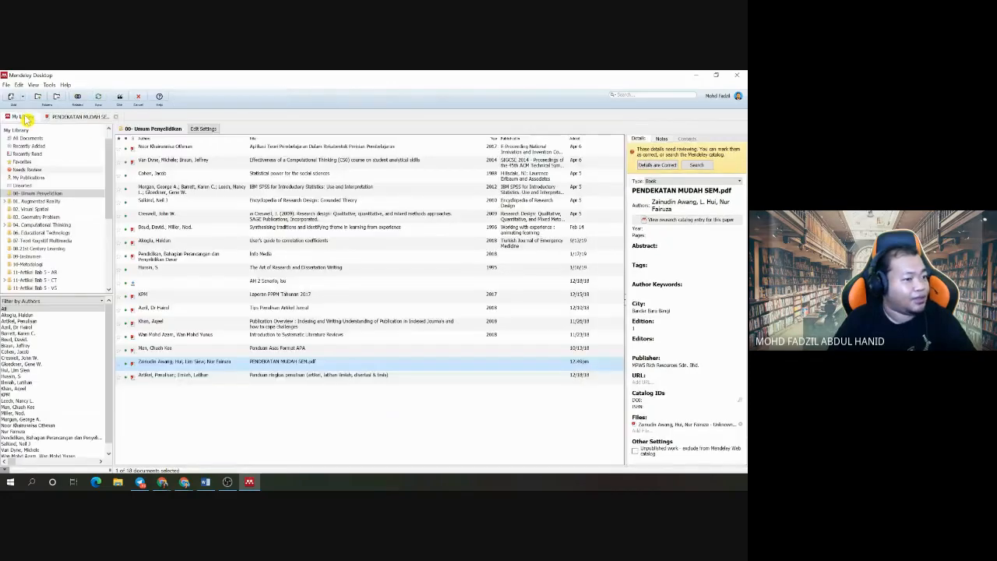
Step: Set the book's publication year to 2018 and mark the entry's details as correct
{"action": "left_click", "coordinate": [658, 231]}
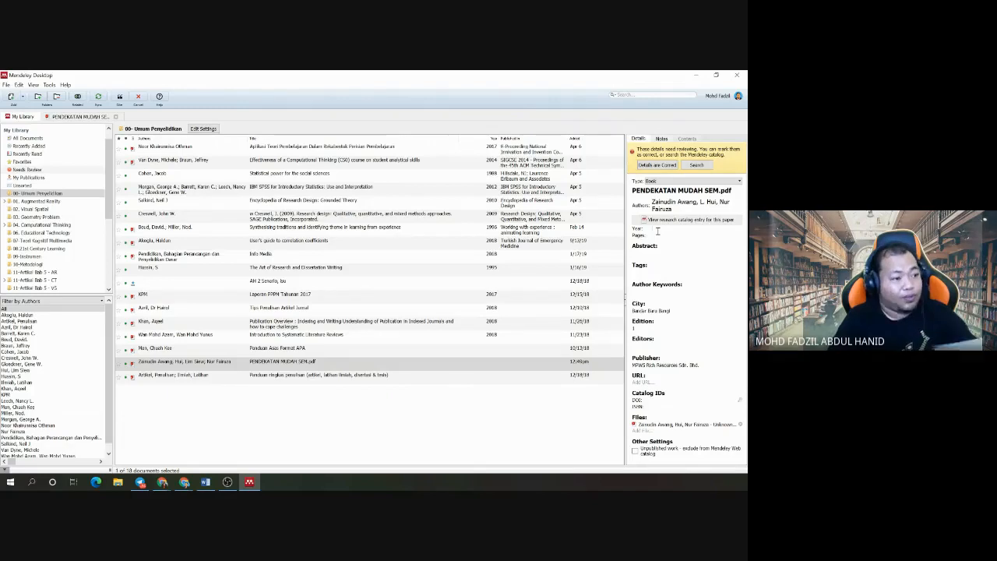
{"action": "left_click", "coordinate": [658, 229]}
{"action": "type", "text": "2018"}
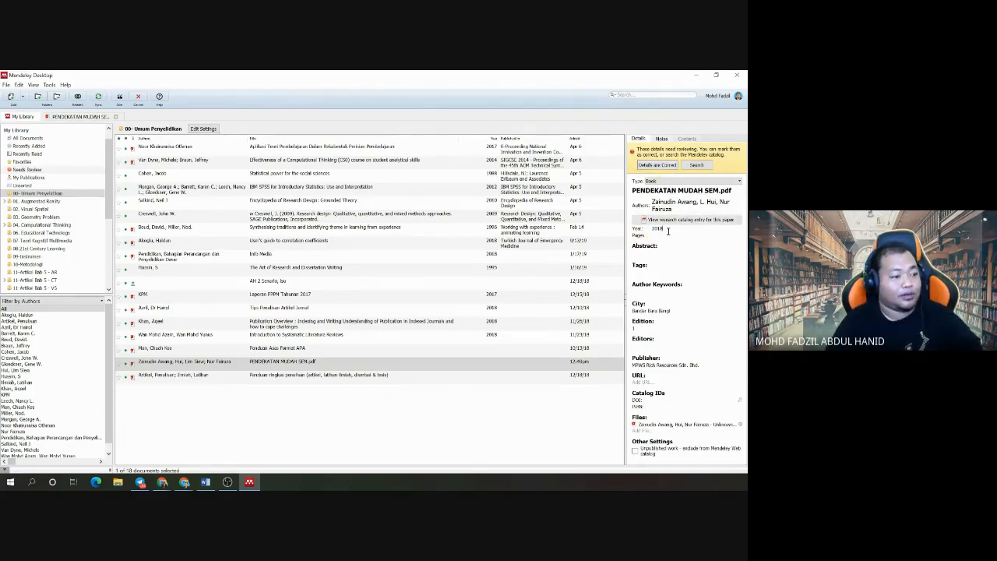
{"action": "left_click", "coordinate": [658, 167]}
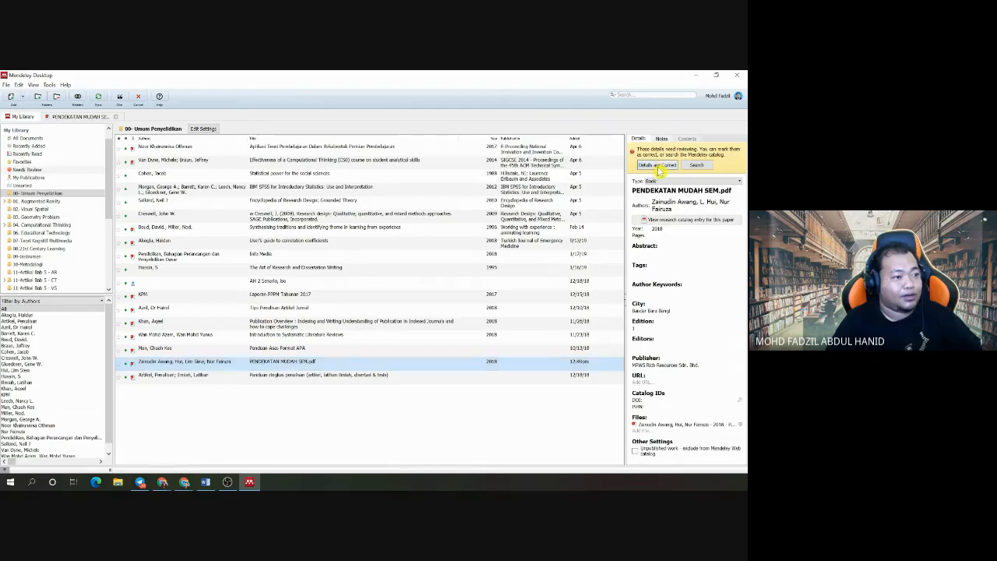
{"action": "left_click", "coordinate": [658, 166]}
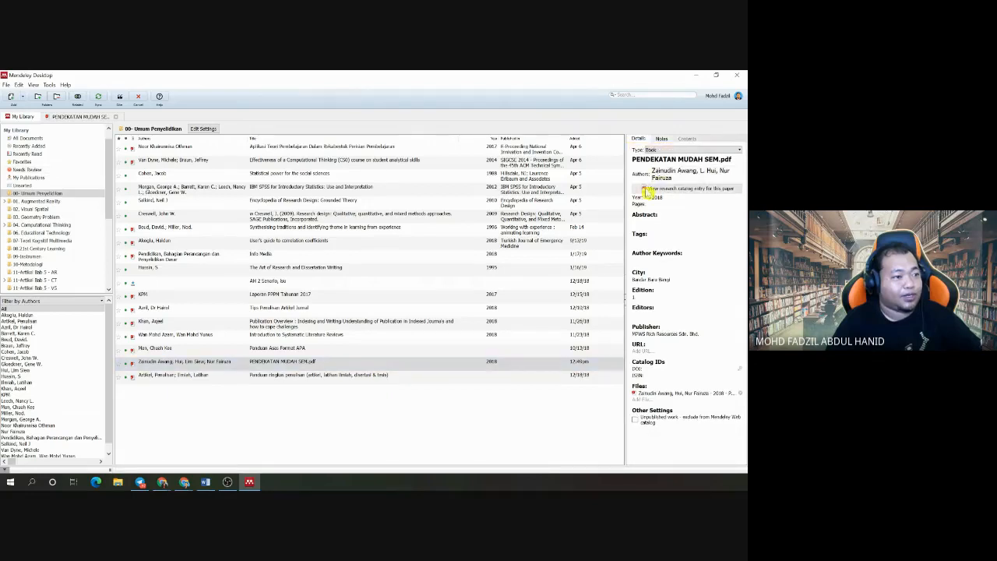
Step: Open the book's PDF in Mendeley, then cite it after "mengikut" in the Word document using Mendeley's citation insertion
{"action": "double_click", "coordinate": [167, 362]}
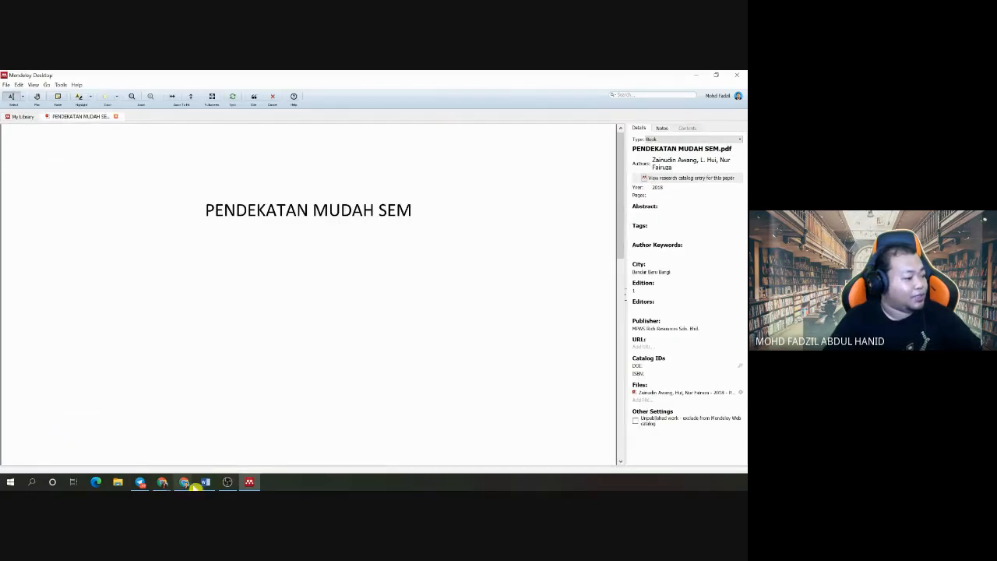
{"action": "left_click", "coordinate": [205, 482]}
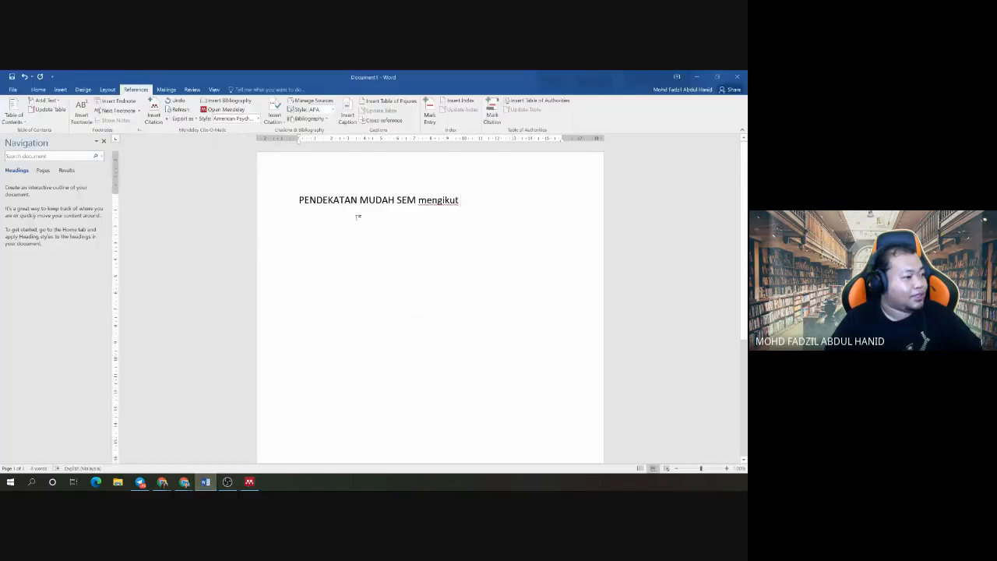
{"action": "left_click", "coordinate": [153, 111]}
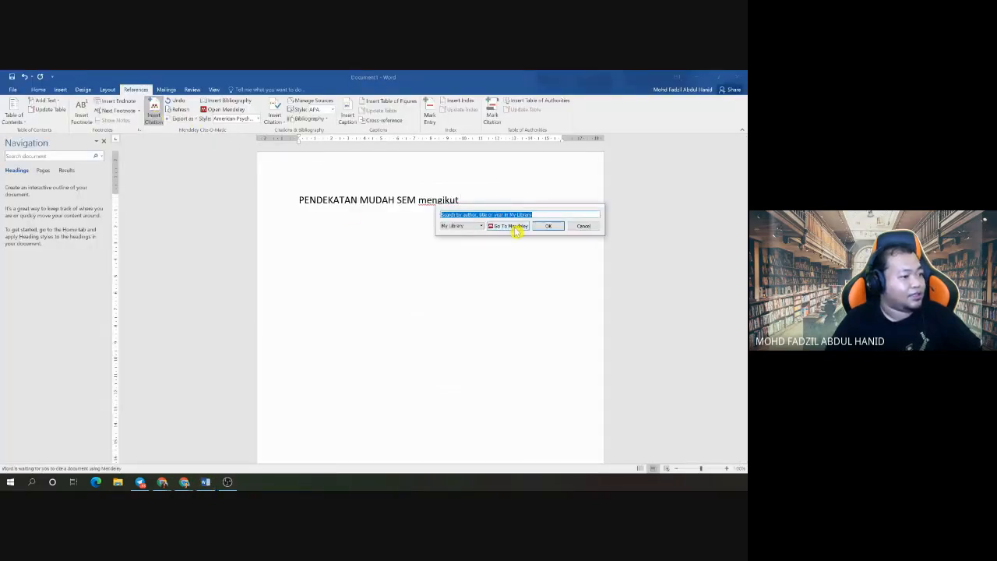
{"action": "left_click", "coordinate": [516, 228]}
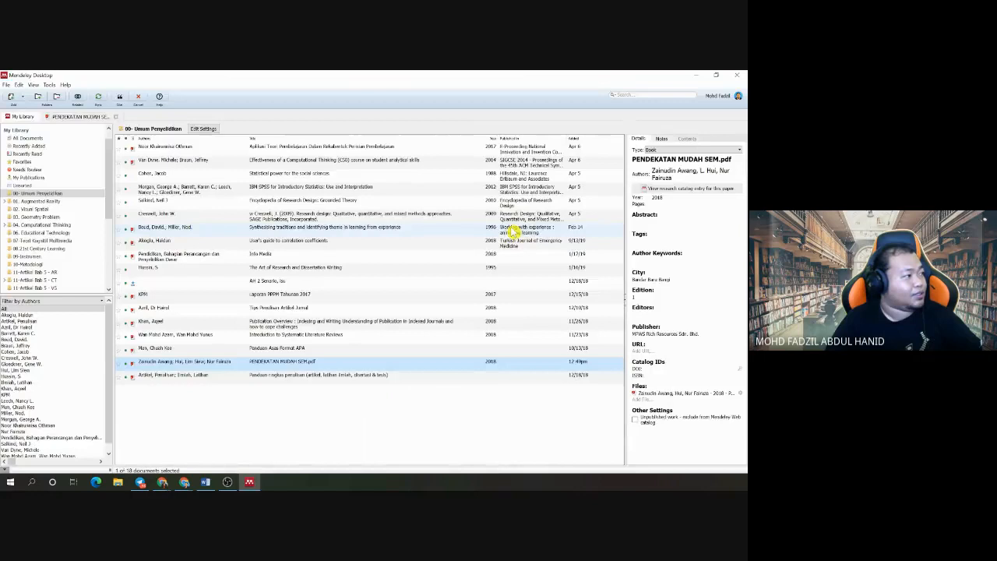
{"action": "left_click", "coordinate": [112, 117]}
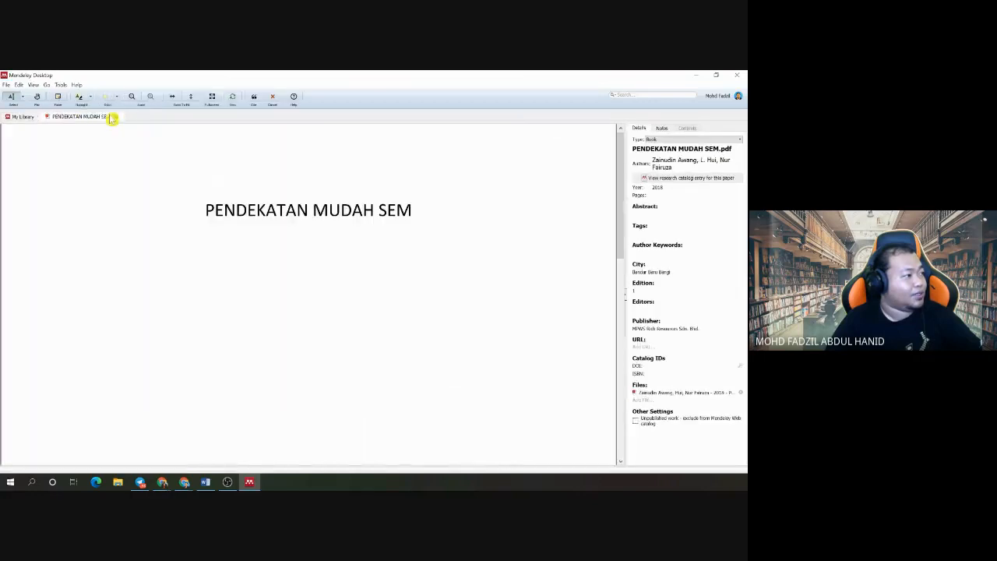
{"action": "left_click", "coordinate": [257, 101]}
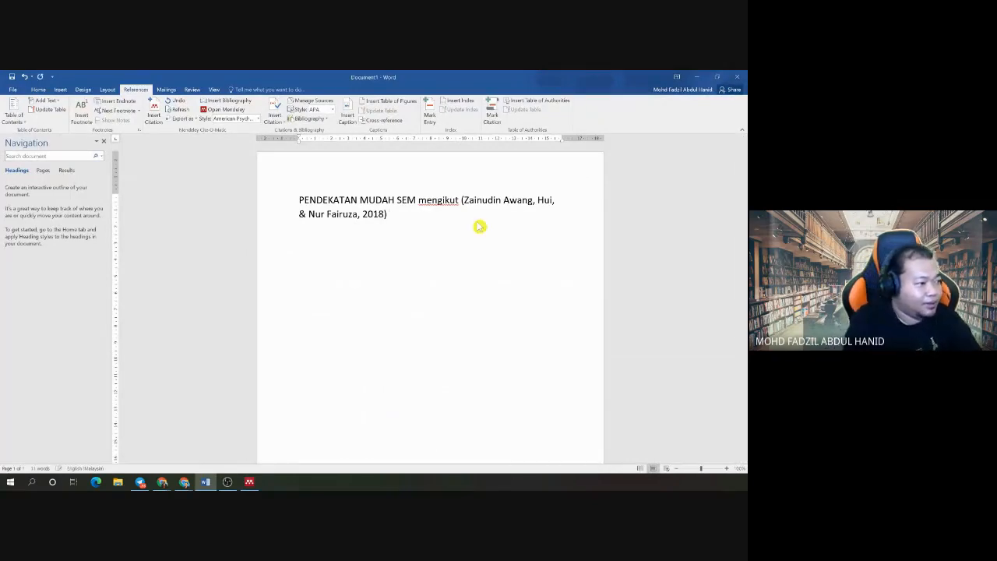
Step: Complete the sentence after the citation with "mudah bagi pelajar untuk analisis data."
{"action": "type", "text": "mudah "}
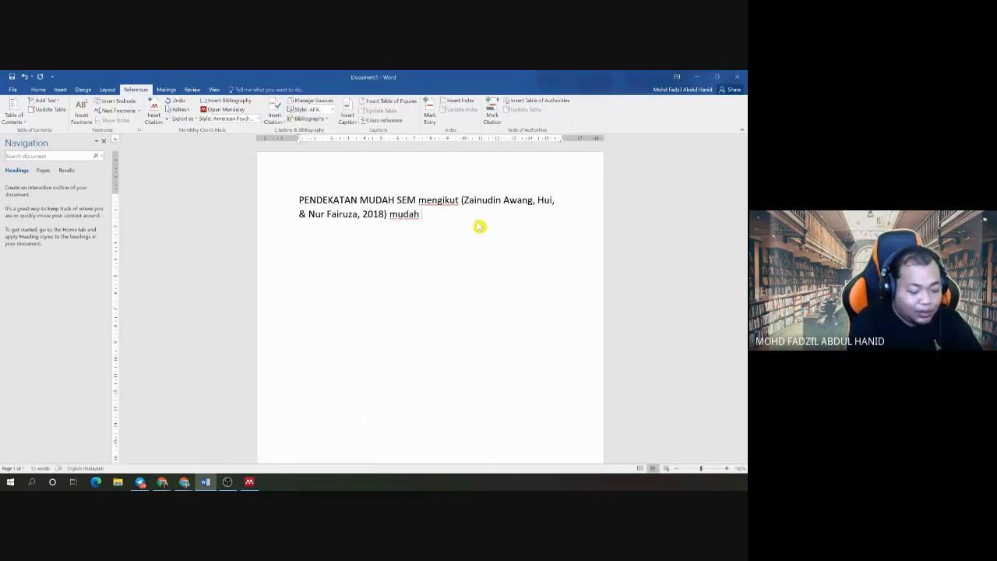
{"action": "type", "text": "bagi pelajar"}
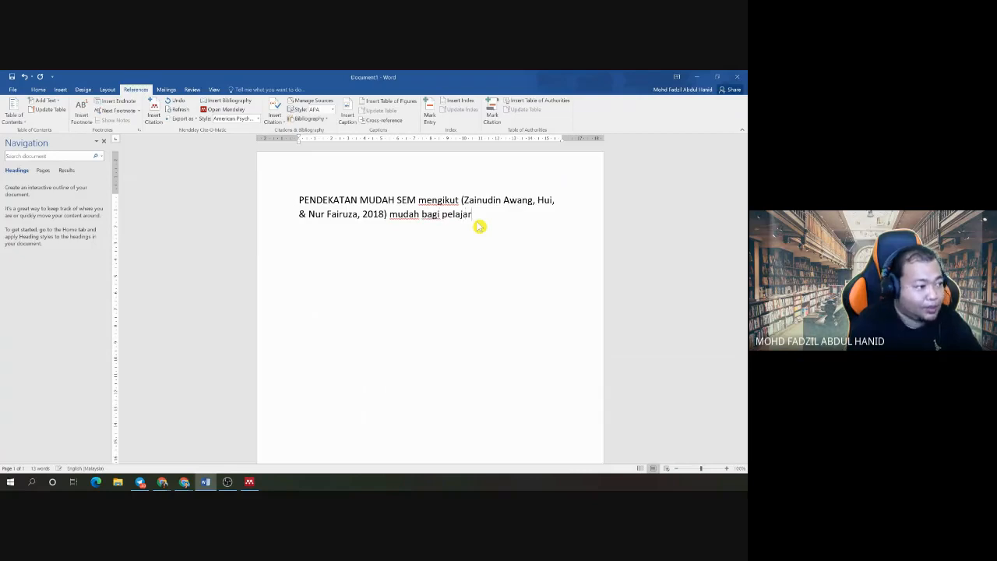
{"action": "type", "text": " untuk ana"}
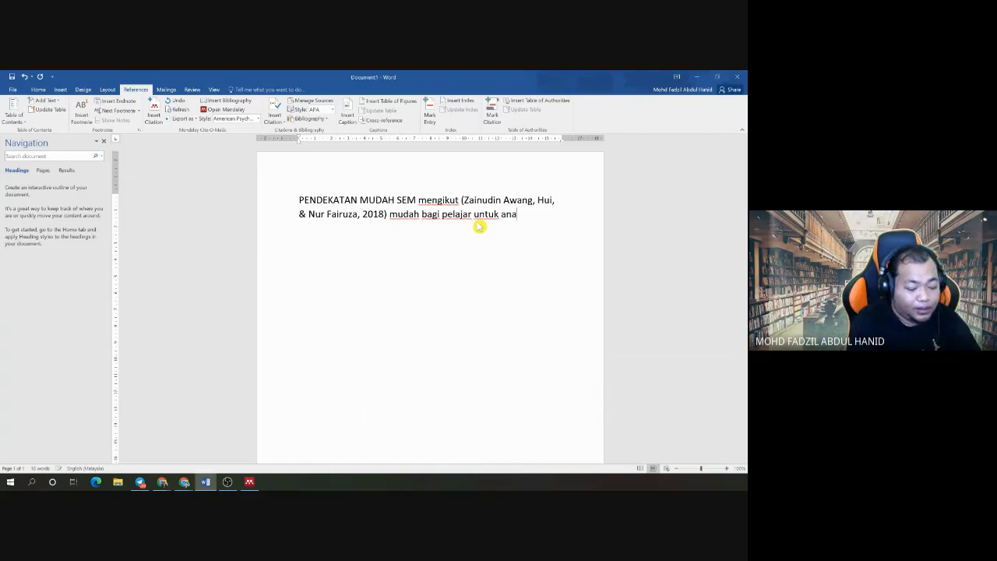
{"action": "type", "text": "lisis data."}
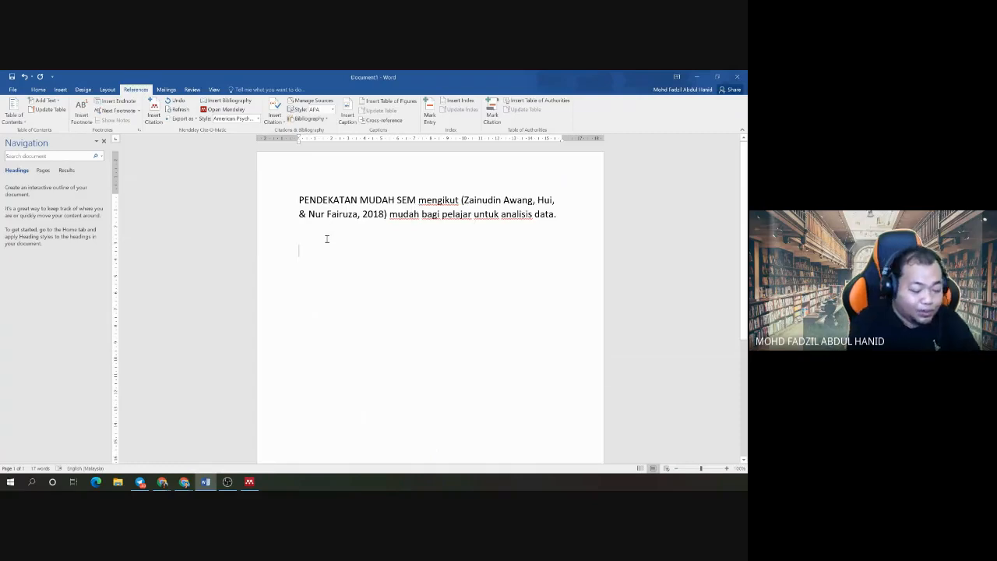
Step: Add blank lines below the sentence until page two starts and enter the heading "Rujukan" there
{"action": "left_click", "coordinate": [291, 243]}
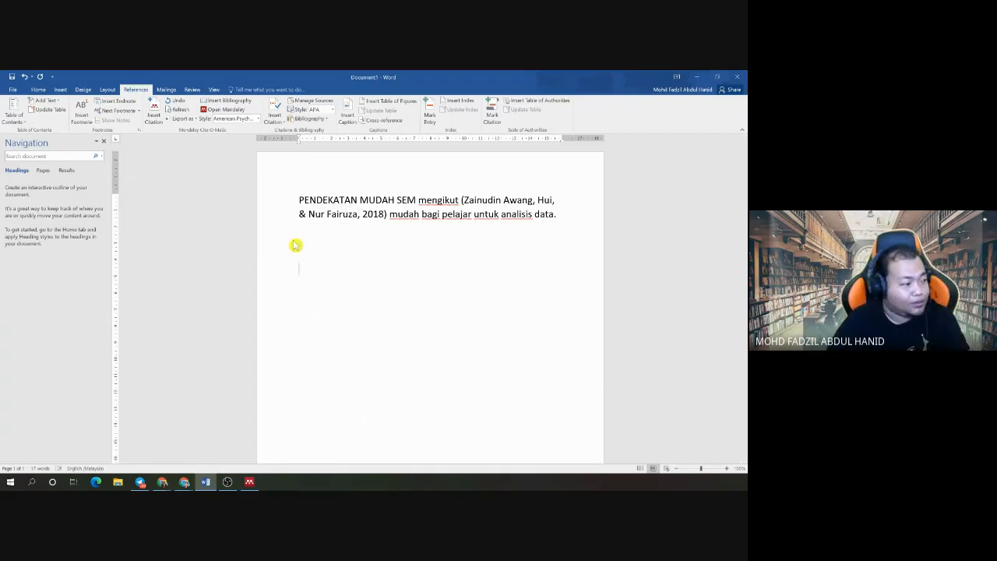
{"action": "key", "text": "Return"}
{"action": "key", "text": "Return"}
{"action": "key", "text": "Return"}
{"action": "key", "text": "Return"}
{"action": "key", "text": "Return"}
{"action": "key", "text": "Return"}
{"action": "key", "text": "Return"}
{"action": "key", "text": "Return"}
{"action": "key", "text": "Return"}
{"action": "key", "text": "Return"}
{"action": "key", "text": "Return"}
{"action": "key", "text": "Return"}
{"action": "key", "text": "Return"}
{"action": "key", "text": "Return"}
{"action": "key", "text": "Return"}
{"action": "key", "text": "Return"}
{"action": "key", "text": "Return"}
{"action": "key", "text": "Return"}
{"action": "key", "text": "Return"}
{"action": "key", "text": "Return"}
{"action": "key", "text": "Return"}
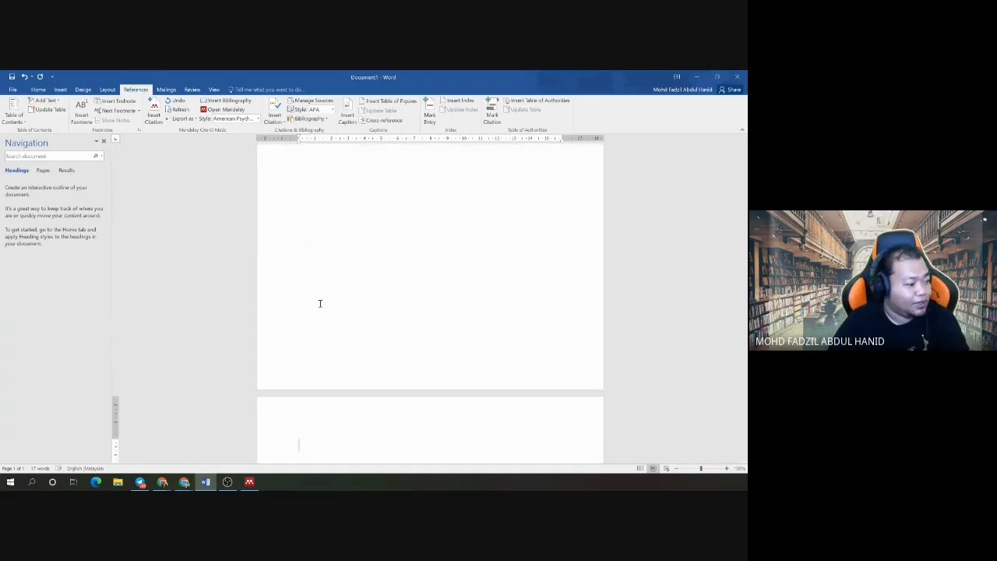
{"action": "type", "text": "Ruju"}
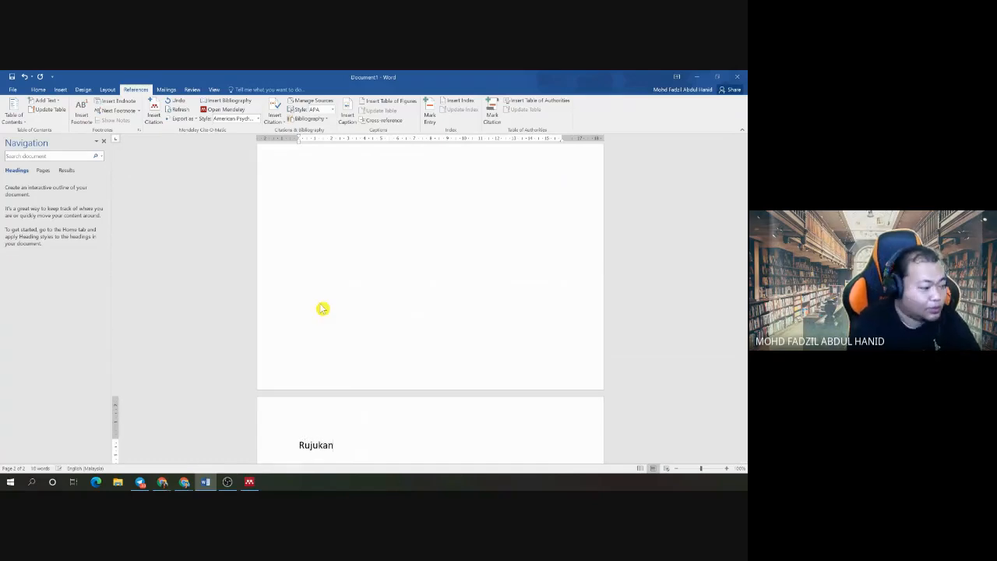
Step: Finish the heading "Rujukan" and insert the Mendeley bibliography beneath it, leaving a gap below the heading
{"action": "type", "text": "kan"}
{"action": "key", "text": "Return"}
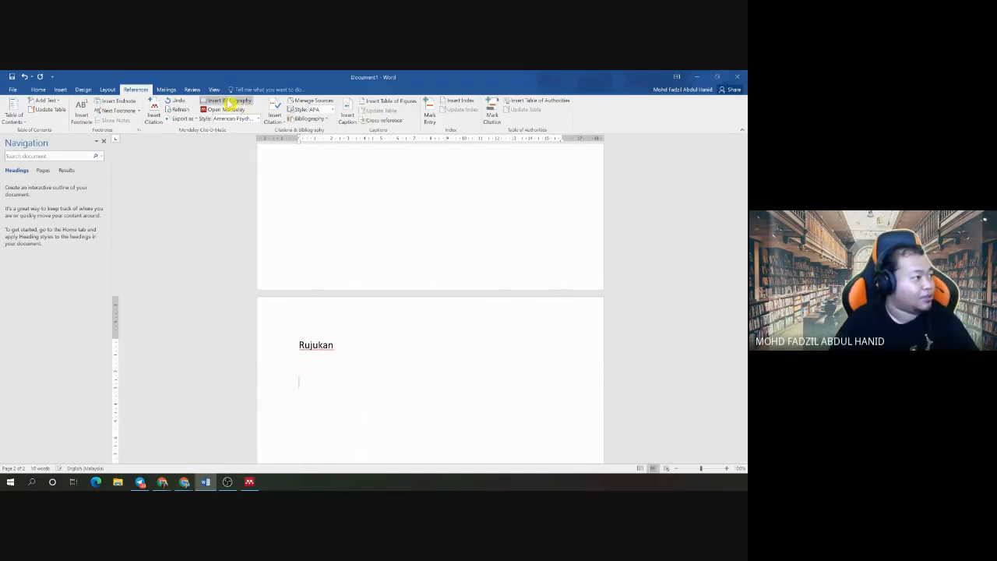
{"action": "left_click", "coordinate": [228, 102]}
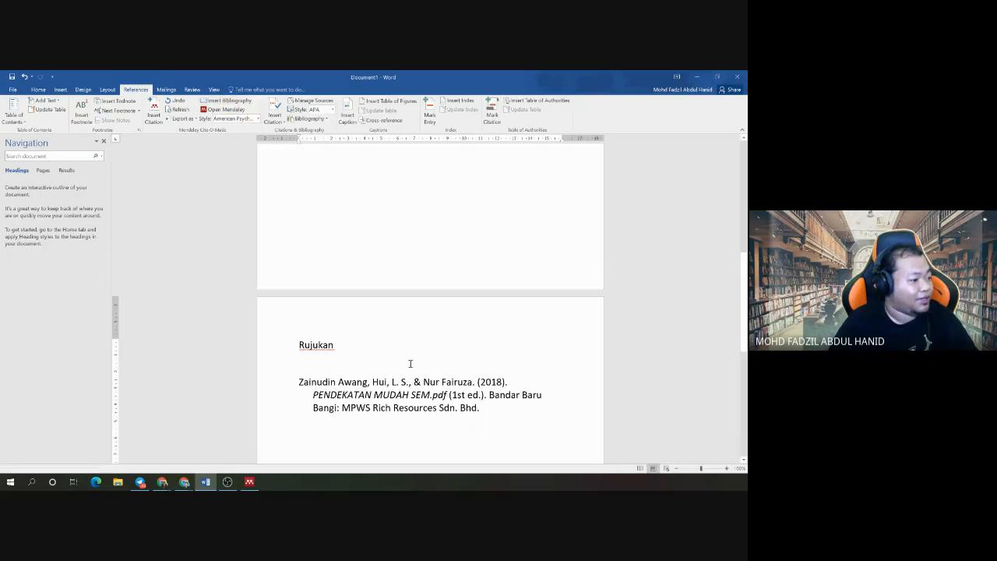
Step: Switch to Mendeley and retitle the book "Pendekatan Mudah SEM", dropping the .pdf extension that appears in the bibliography entry
{"action": "left_click_drag", "start_coordinate": [325, 381], "coordinate": [528, 405]}
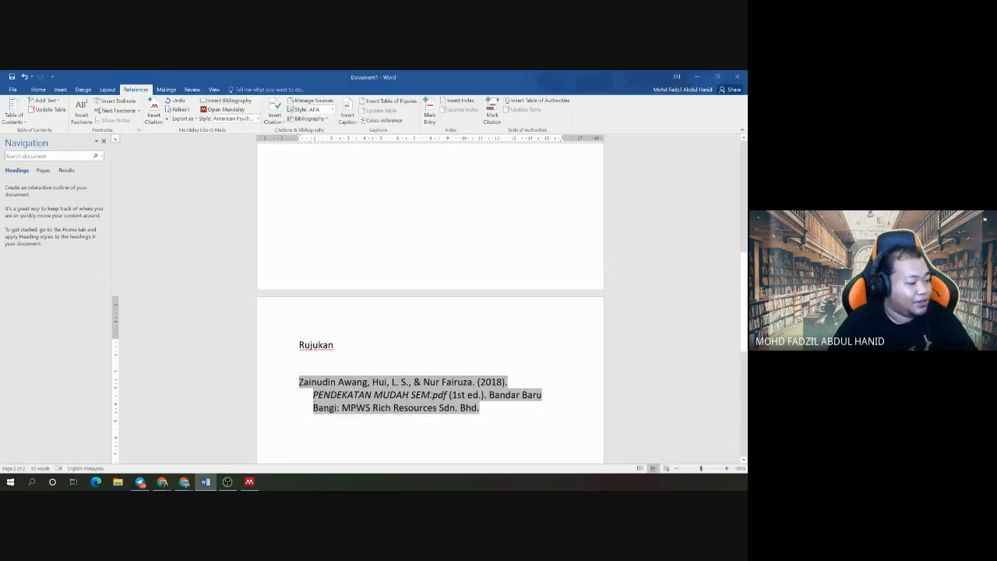
{"action": "double_click", "coordinate": [441, 395]}
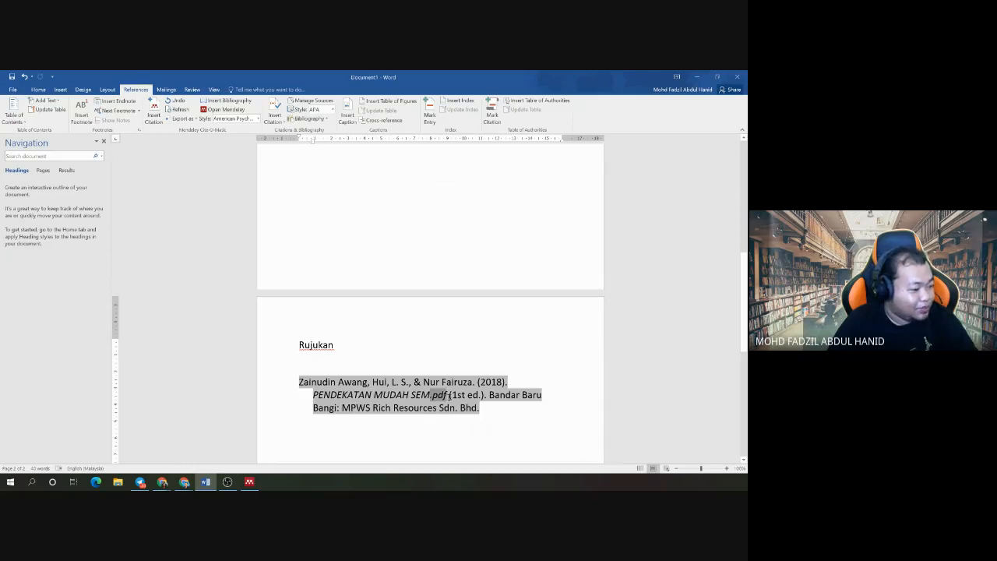
{"action": "left_click", "coordinate": [249, 481]}
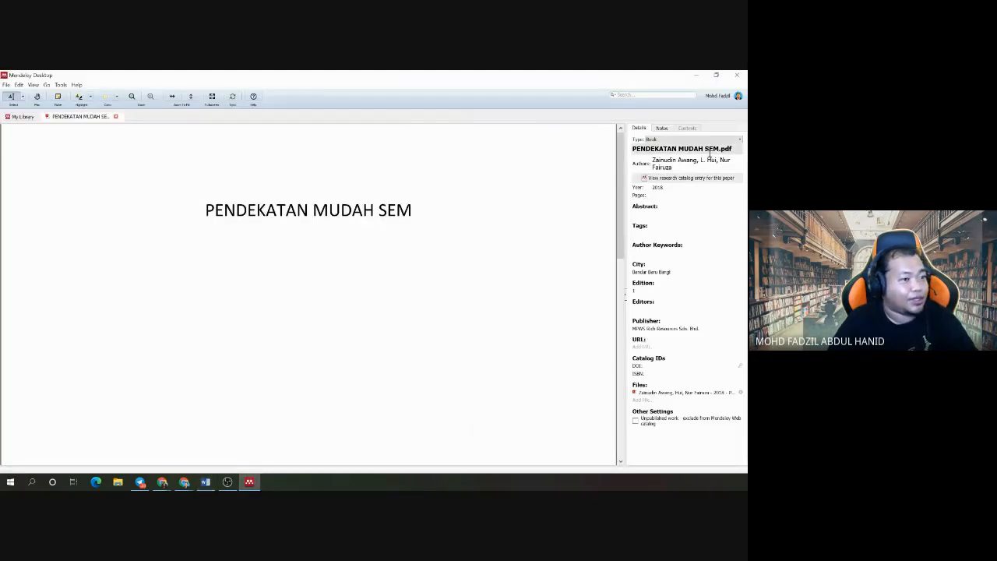
{"action": "left_click", "coordinate": [674, 148]}
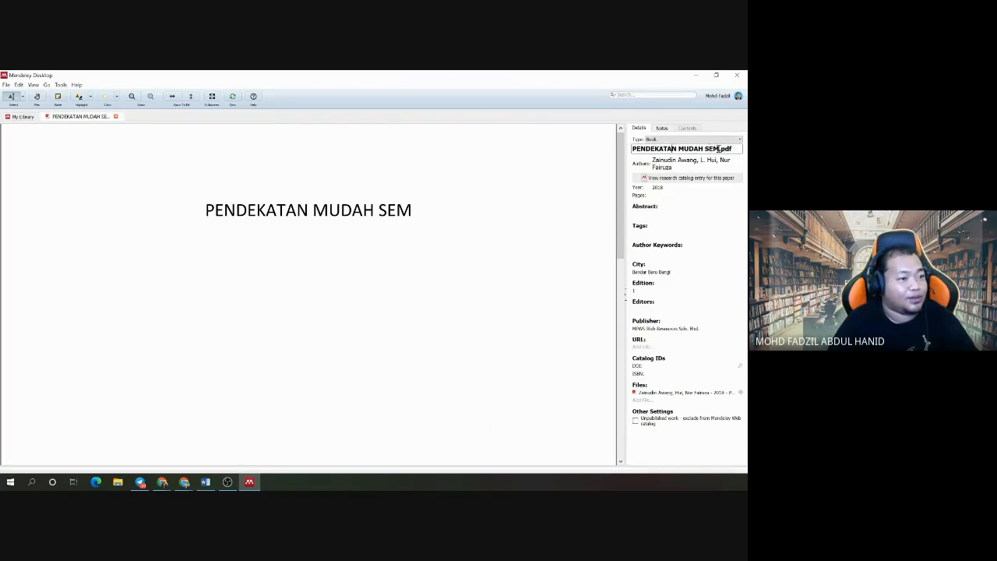
{"action": "left_click_drag", "start_coordinate": [718, 148], "coordinate": [625, 153]}
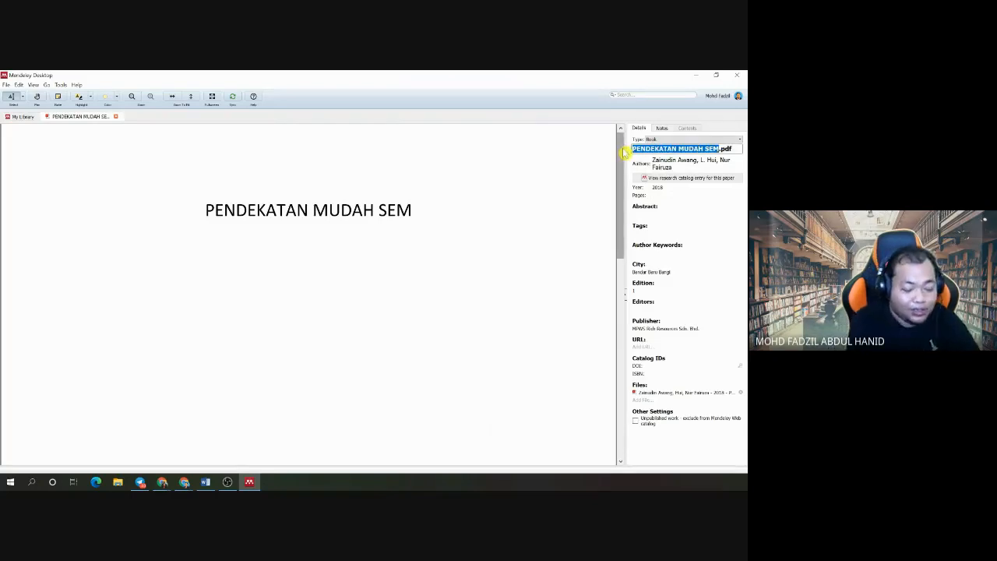
{"action": "type", "text": "Pendekat"}
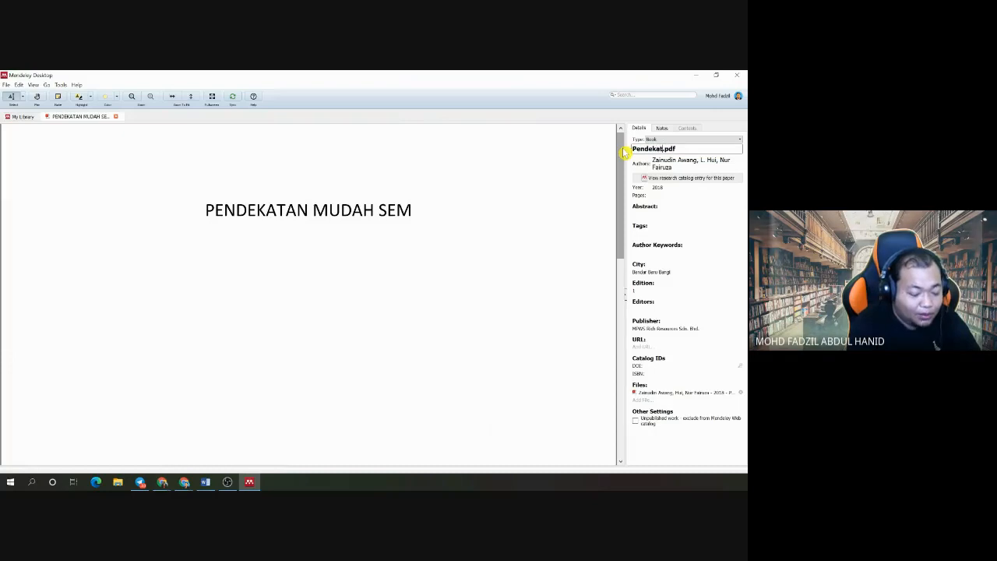
{"action": "type", "text": "an Mudah SEM"}
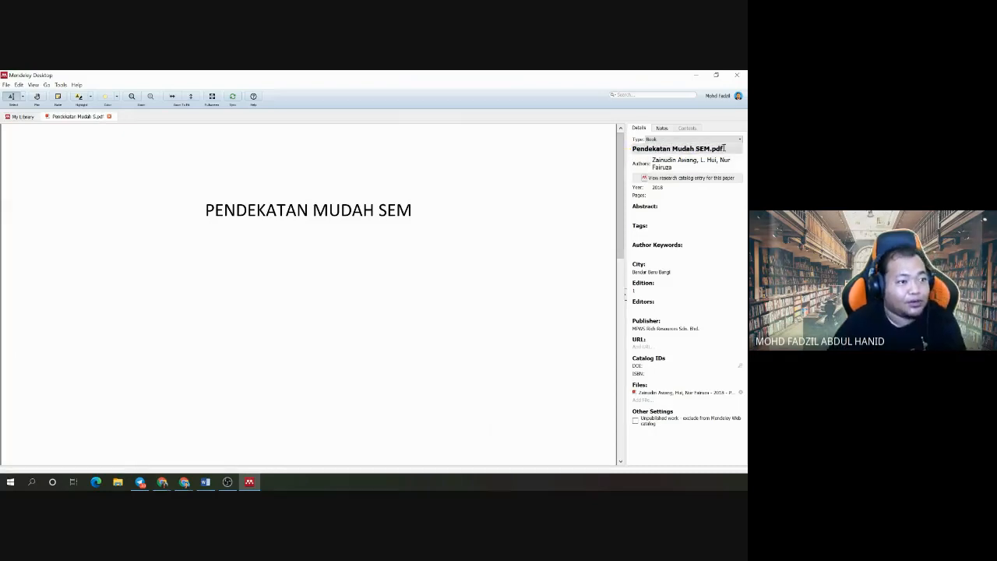
{"action": "left_click_drag", "start_coordinate": [724, 148], "coordinate": [717, 148]}
{"action": "key", "text": "BackSpace"}
{"action": "key", "text": "BackSpace"}
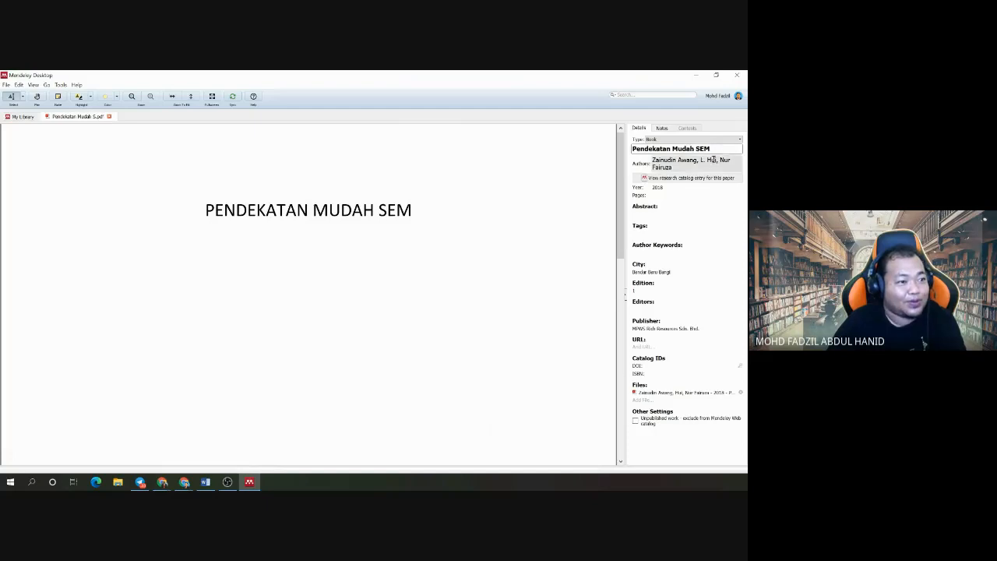
{"action": "left_click", "coordinate": [576, 203]}
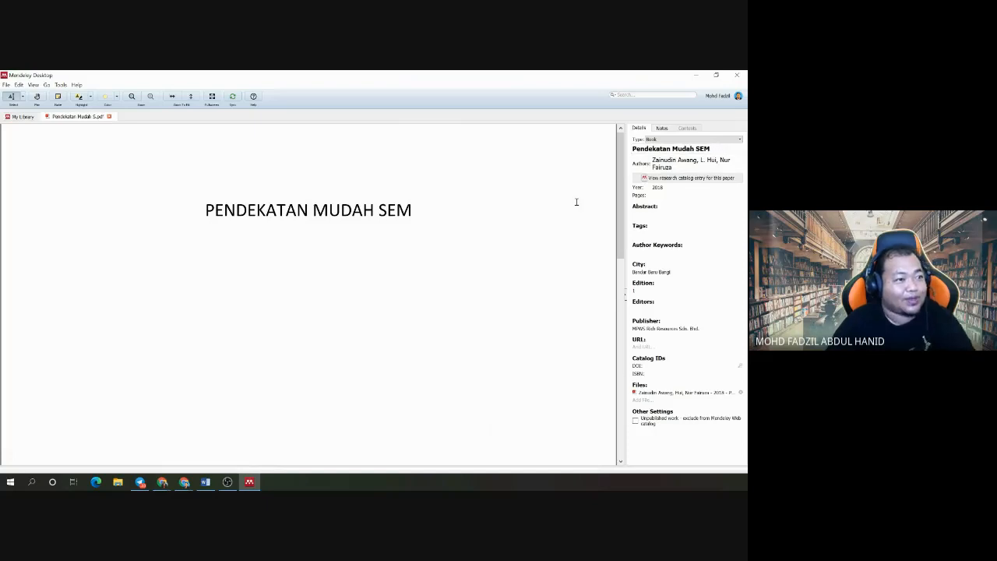
Step: Return to the Word document and refresh the Mendeley citations and bibliography with the corrected title
{"action": "left_click", "coordinate": [203, 484]}
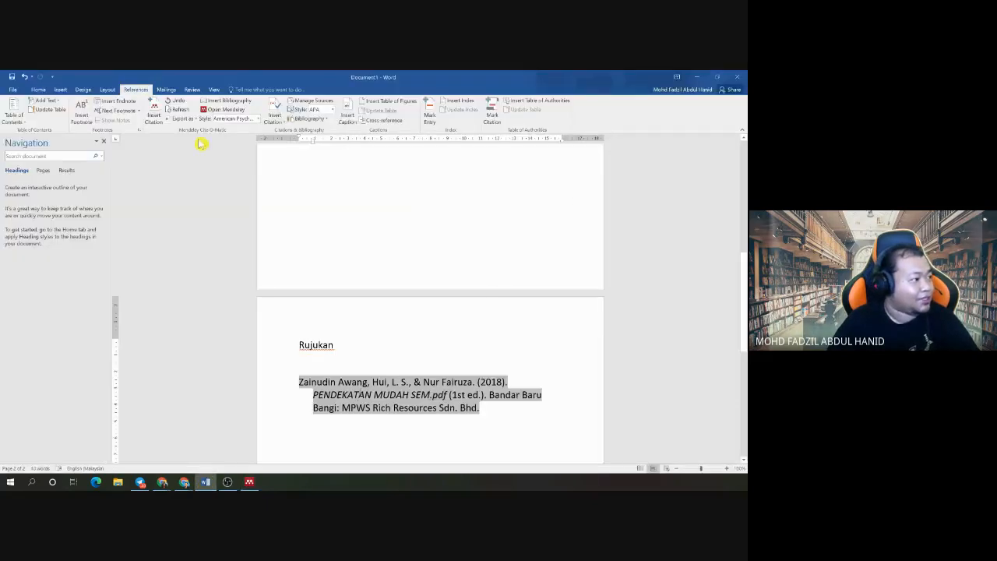
{"action": "left_click", "coordinate": [178, 110]}
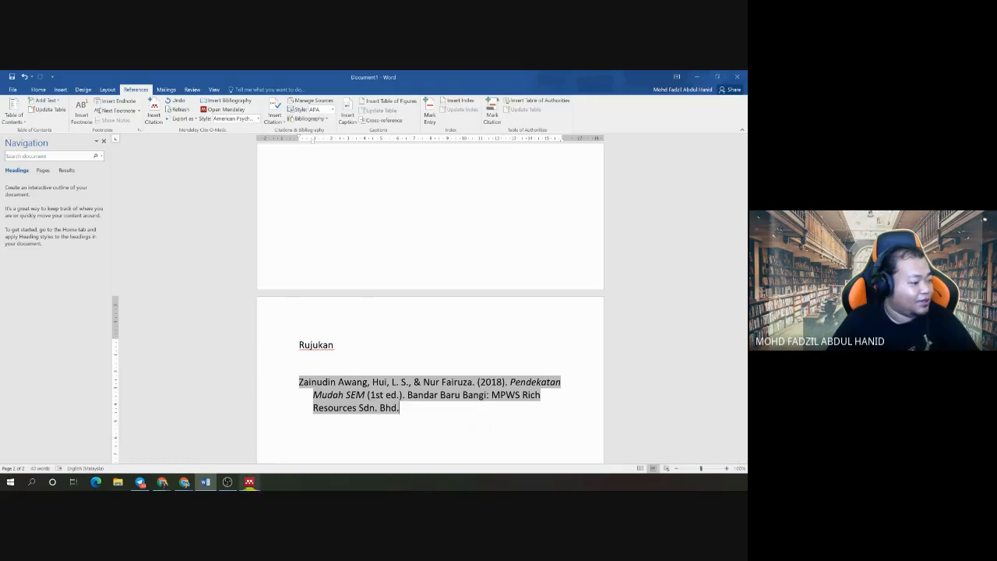
Step: Switch to Mendeley and change the reference type of the entry "Pendekatan Mudah SEM" to Thesis
{"action": "left_click", "coordinate": [206, 485]}
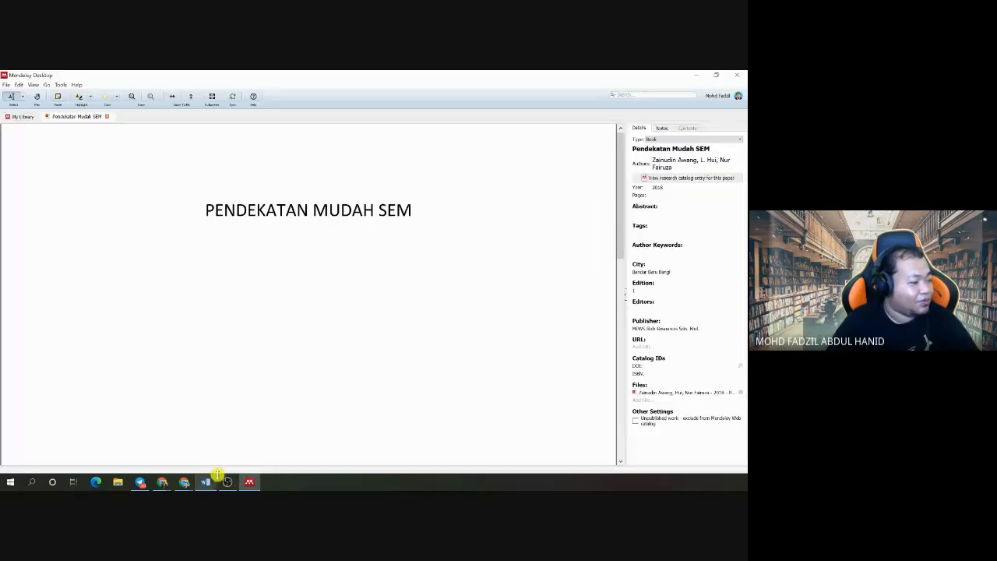
{"action": "left_click", "coordinate": [682, 140]}
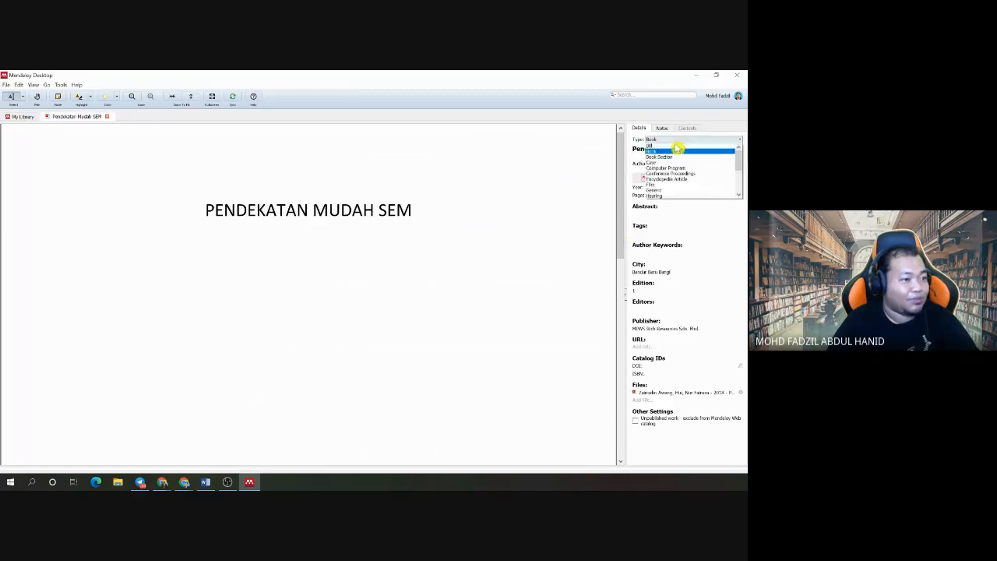
{"action": "scroll", "coordinate": [678, 171], "scroll_direction": "down", "scroll_amount": 3}
{"action": "left_click", "coordinate": [663, 187]}
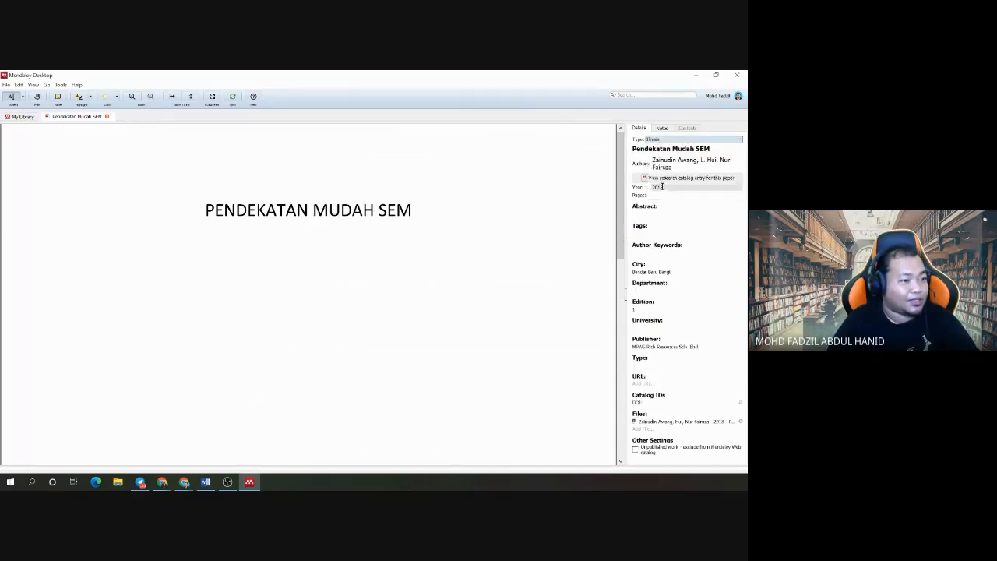
Step: Enter UTM as the thesis entry's university and clear its publisher
{"action": "left_click", "coordinate": [644, 327]}
{"action": "type", "text": "U"}
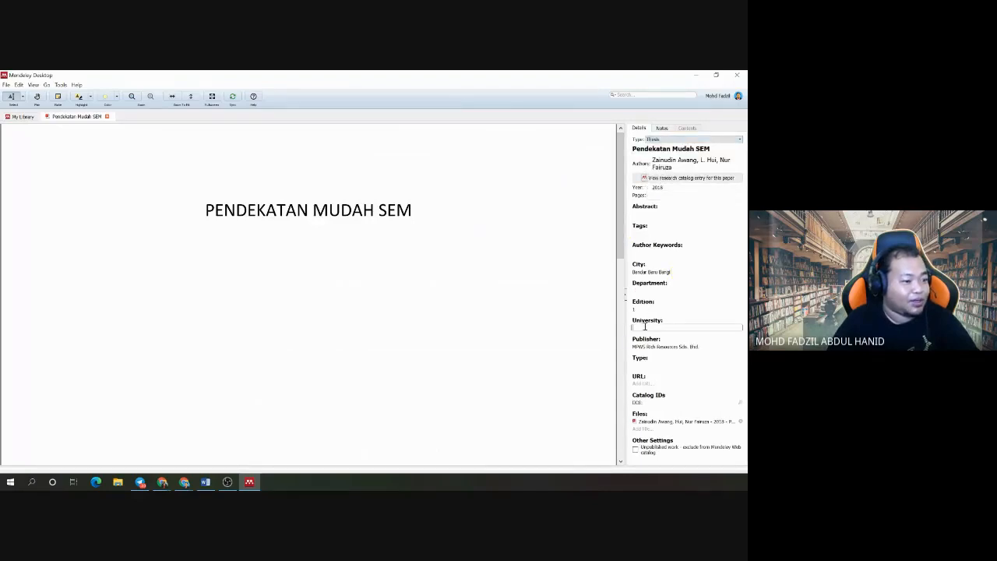
{"action": "type", "text": "T"}
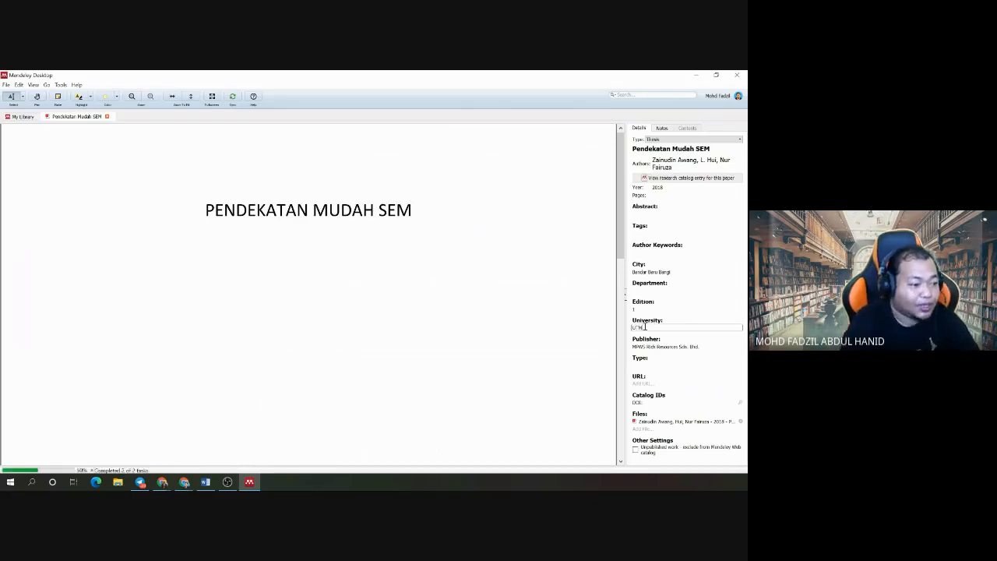
{"action": "type", "text": "M"}
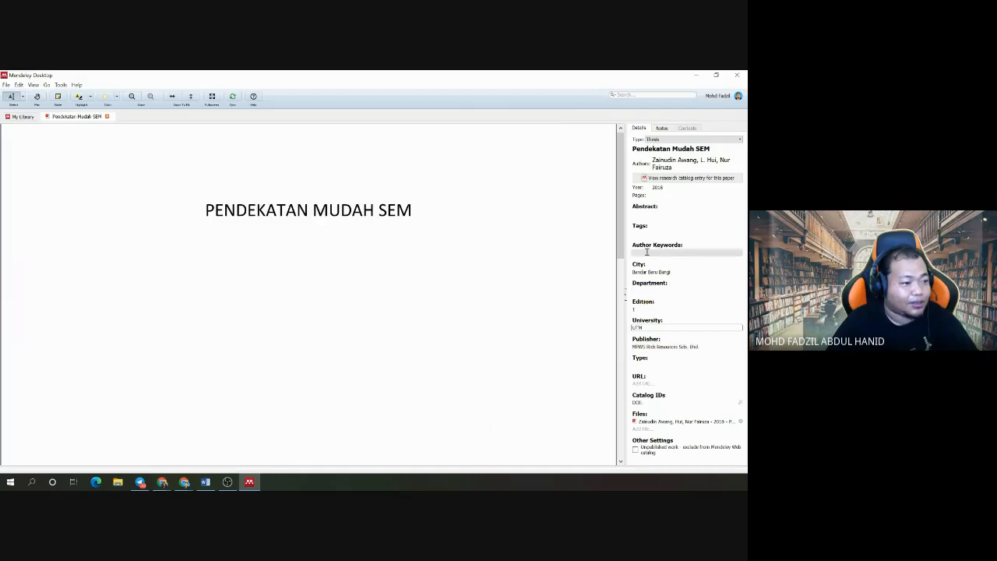
{"action": "left_click", "coordinate": [645, 347]}
{"action": "left_click_drag", "start_coordinate": [716, 345], "coordinate": [592, 341]}
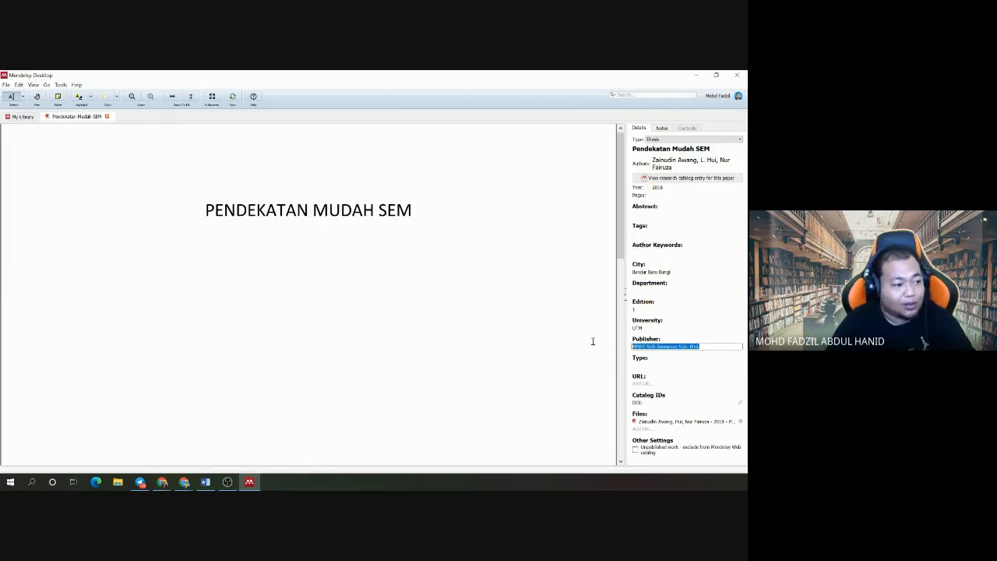
{"action": "key", "text": "BackSpace"}
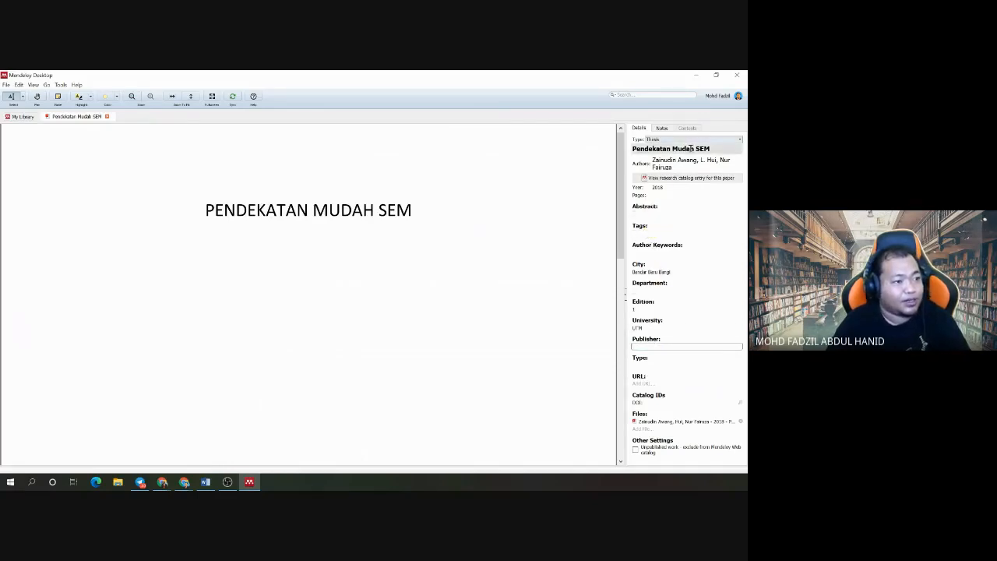
{"action": "left_click", "coordinate": [645, 328]}
{"action": "left_click_drag", "start_coordinate": [645, 327], "coordinate": [621, 326]}
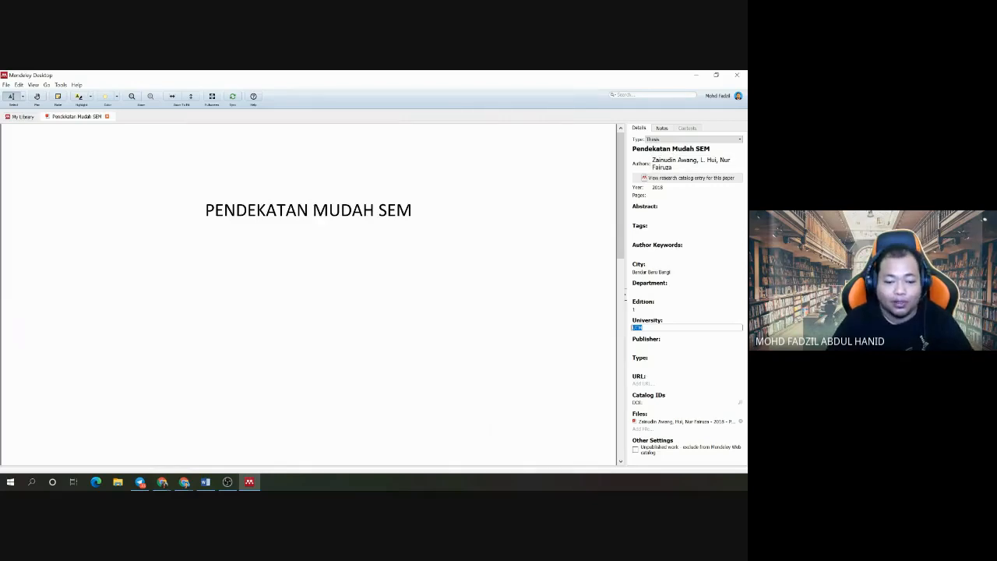
{"action": "key", "text": "alt+Tab"}
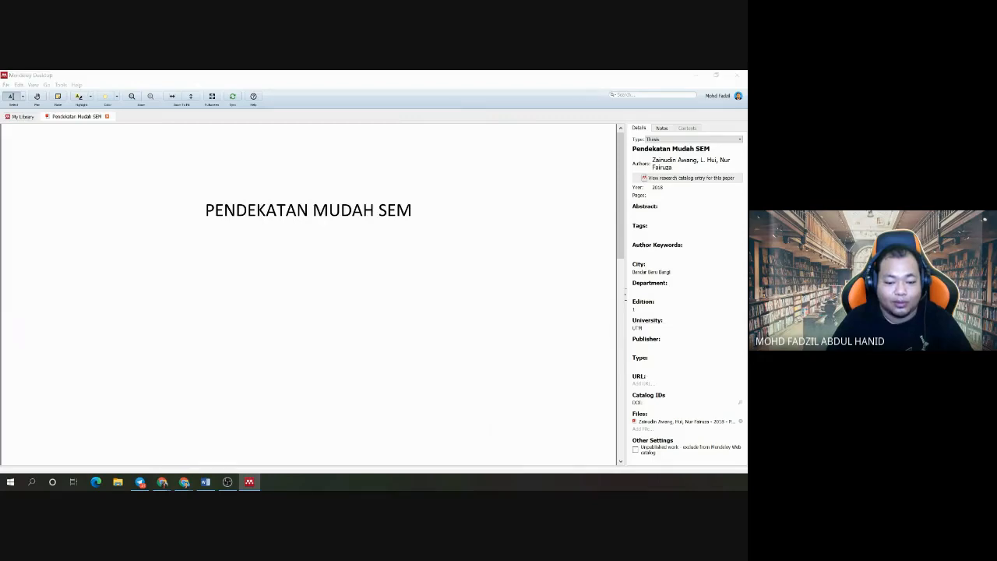